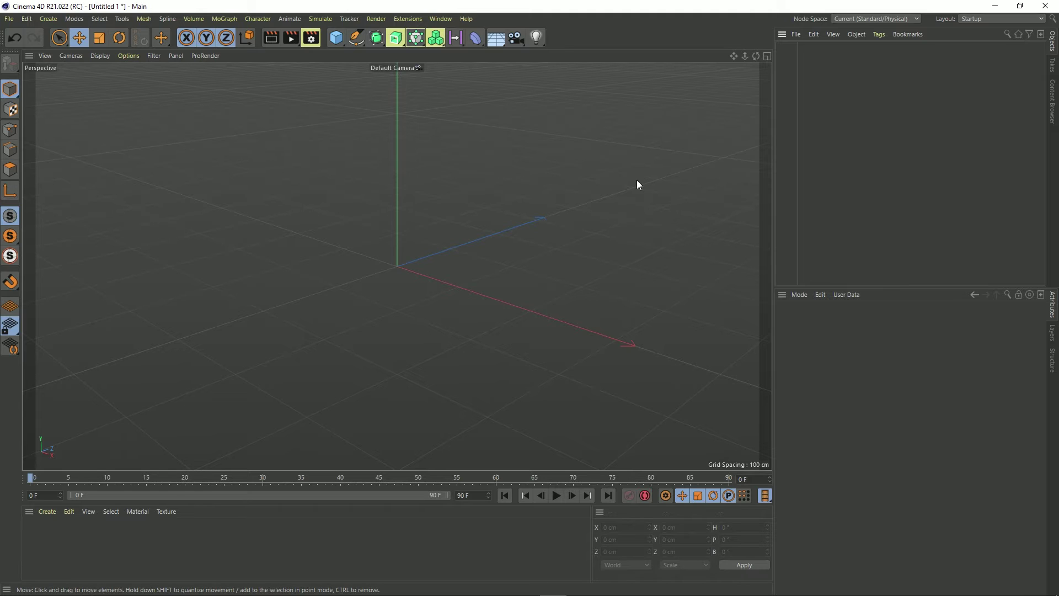
- Add a Cube and set its Icon Color to follow Display Color
left_click(336, 39)
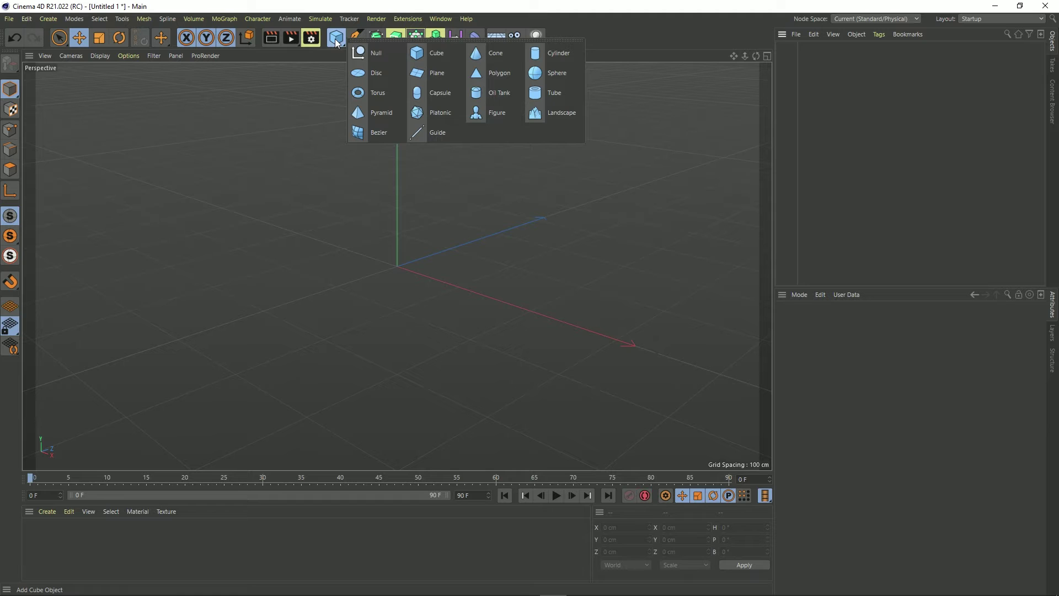
left_click(420, 52)
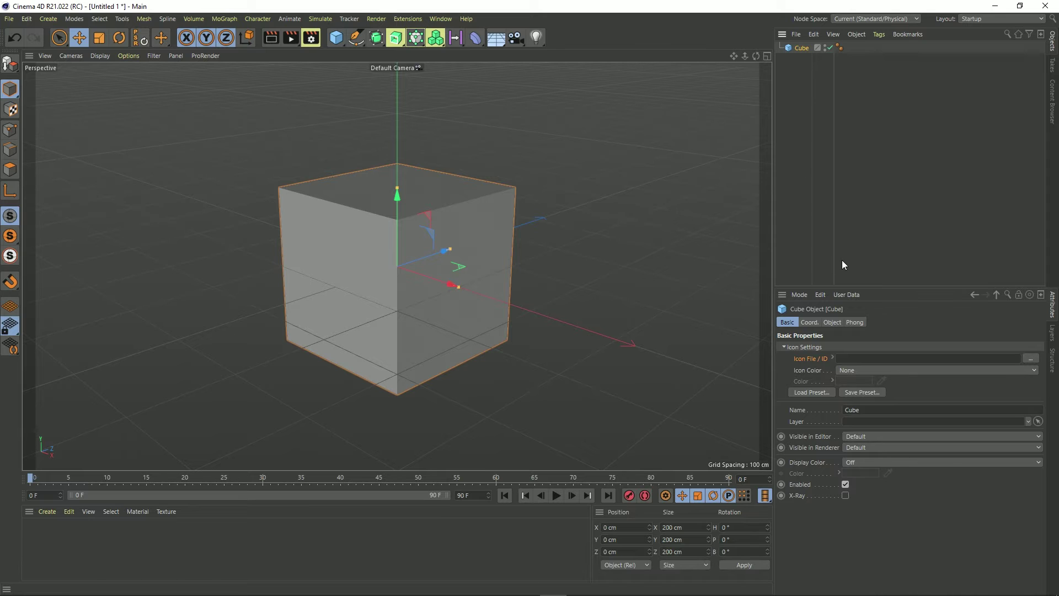
left_click(801, 348)
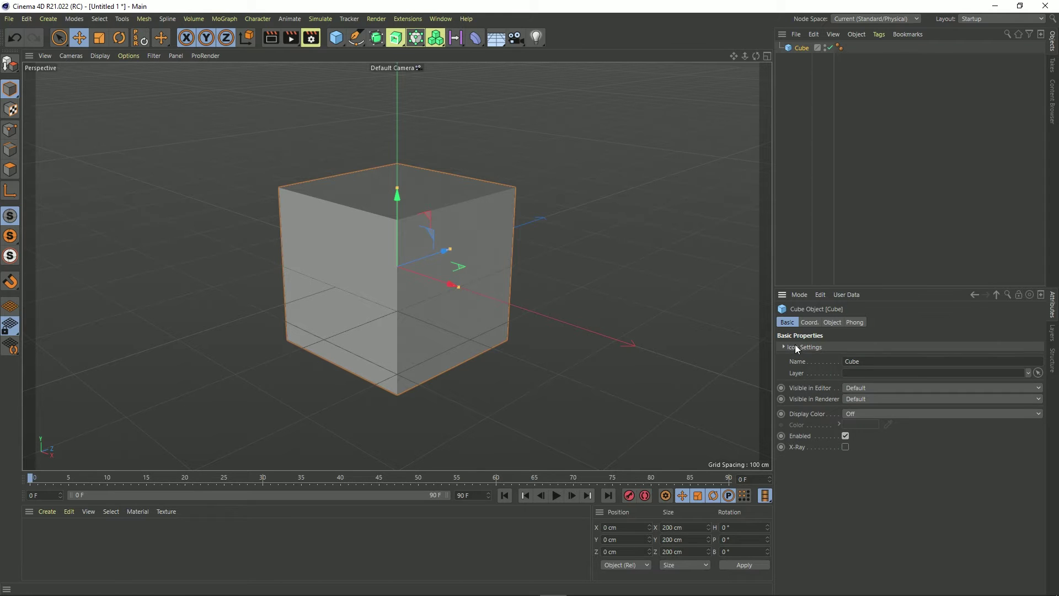
left_click(795, 346)
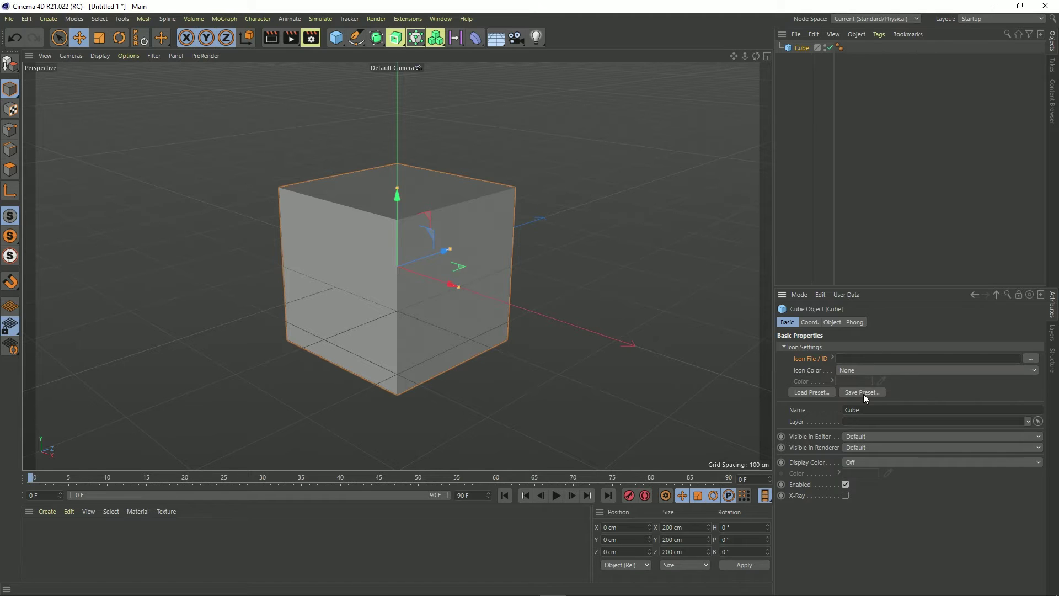
left_click(852, 370)
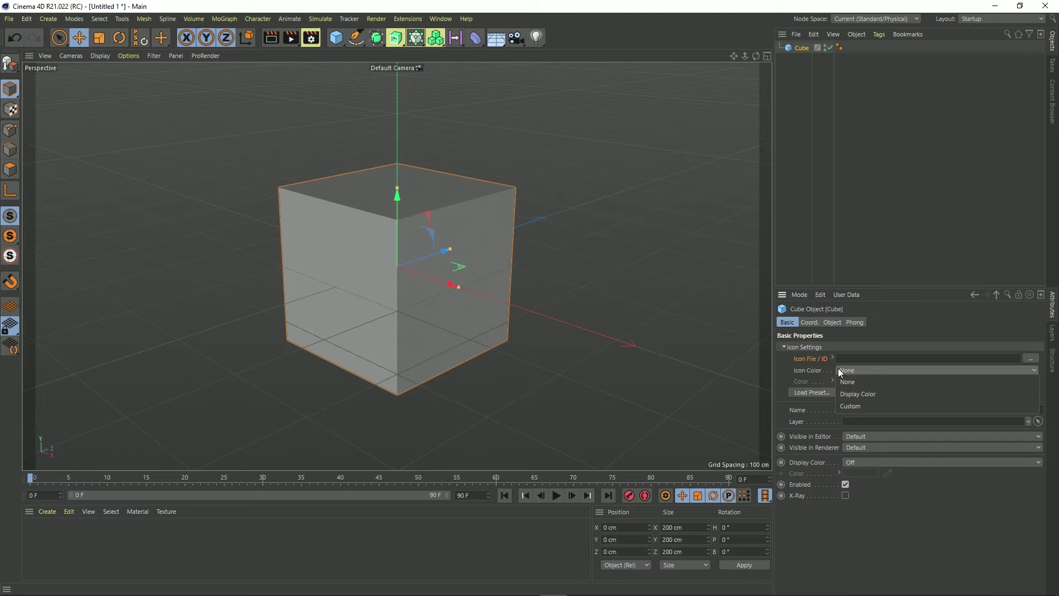
left_click(855, 394)
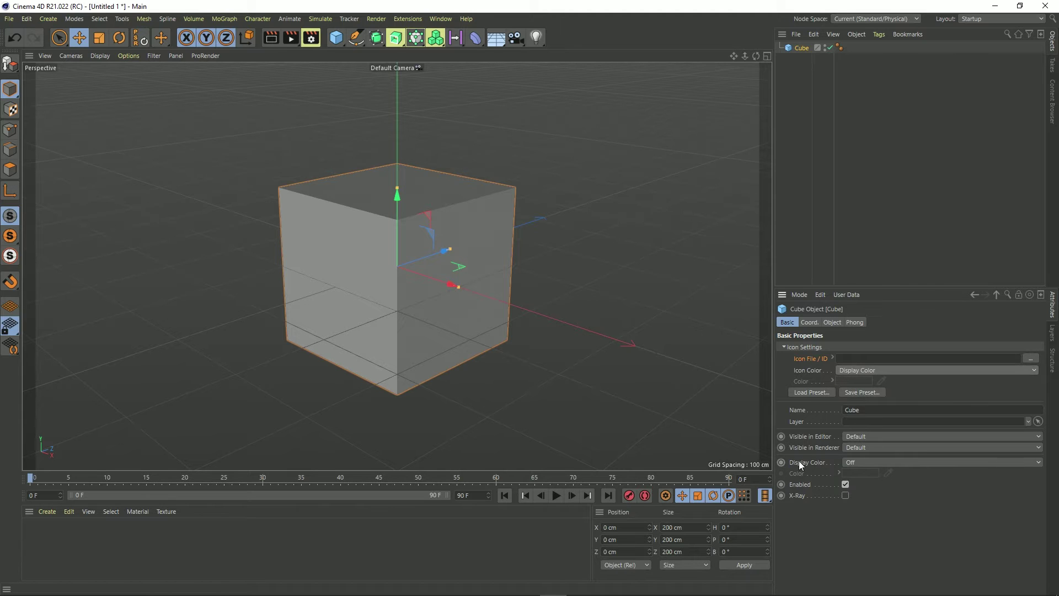
- Turn the Cube's Display Color on and give it a pink colour
left_click(861, 461)
left_click(855, 496)
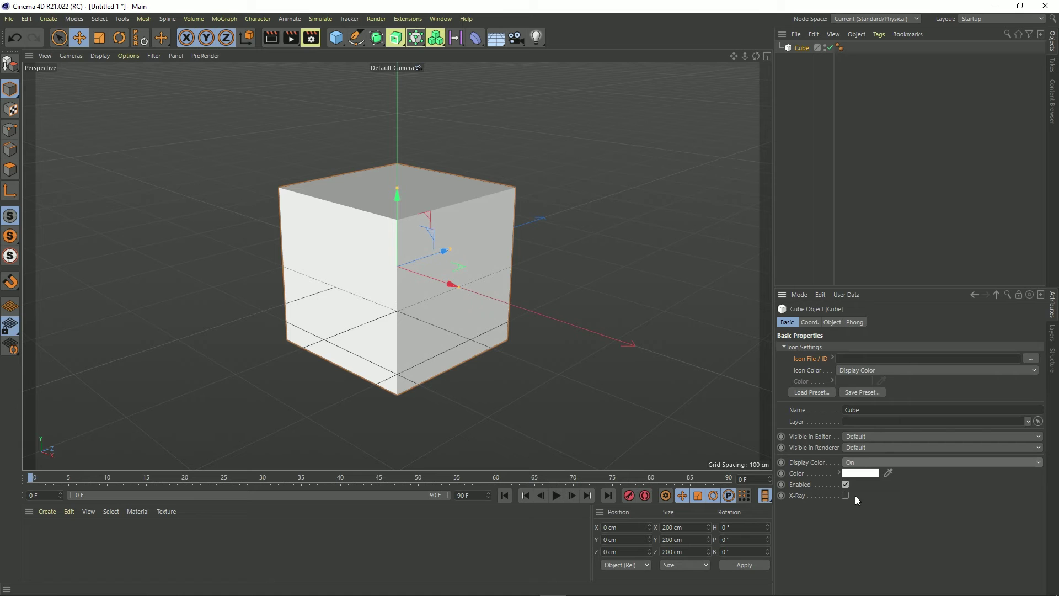
left_click(860, 473)
left_click_drag(863, 483, 891, 483)
left_click(841, 514)
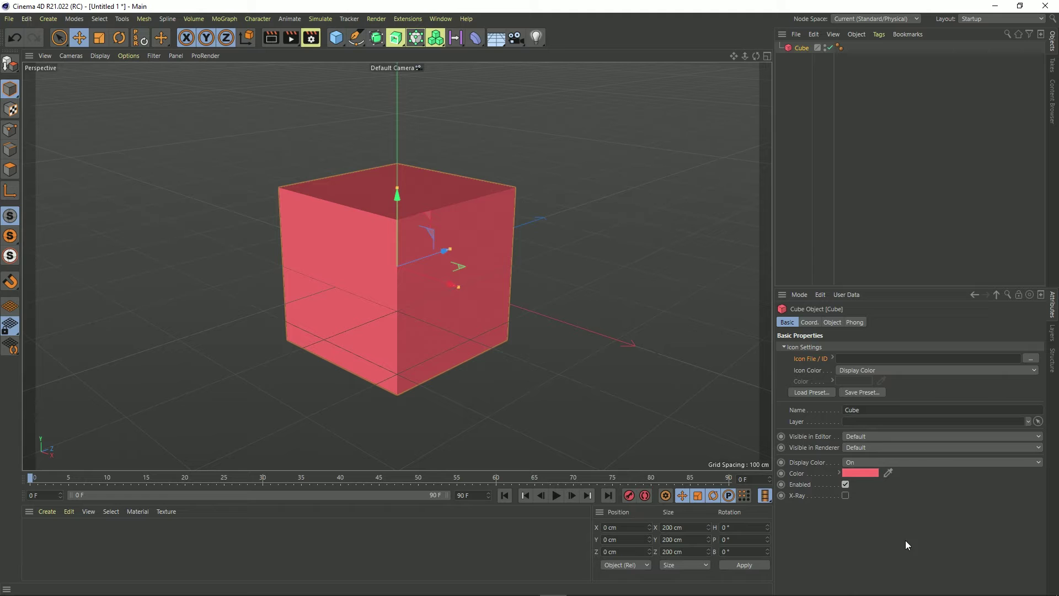
- Change the display colour to bright green, then switch Display Color off
left_click(858, 472)
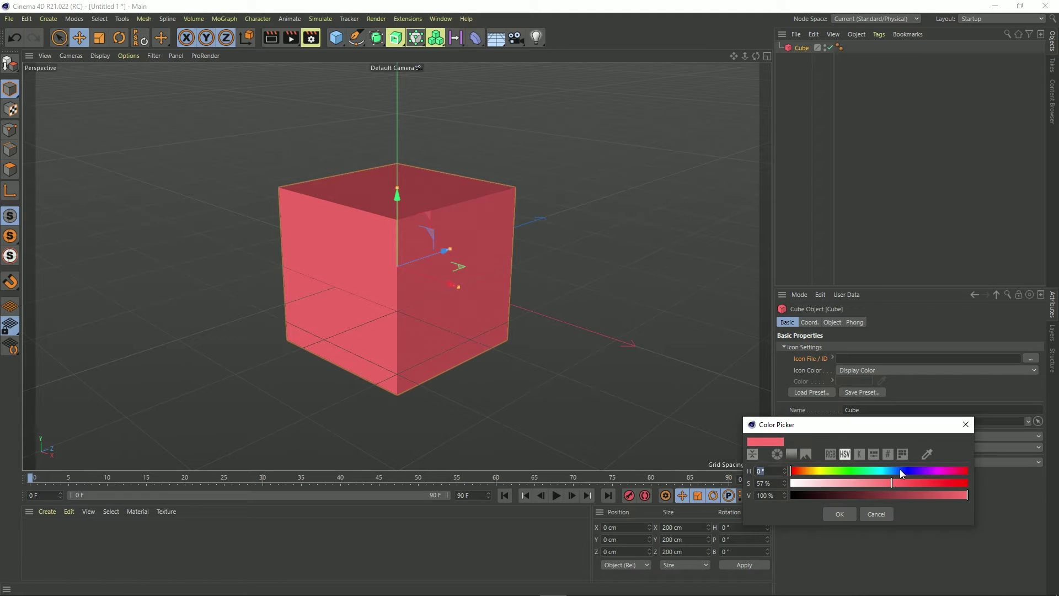
left_click_drag(900, 472, 850, 471)
left_click_drag(911, 482, 1020, 475)
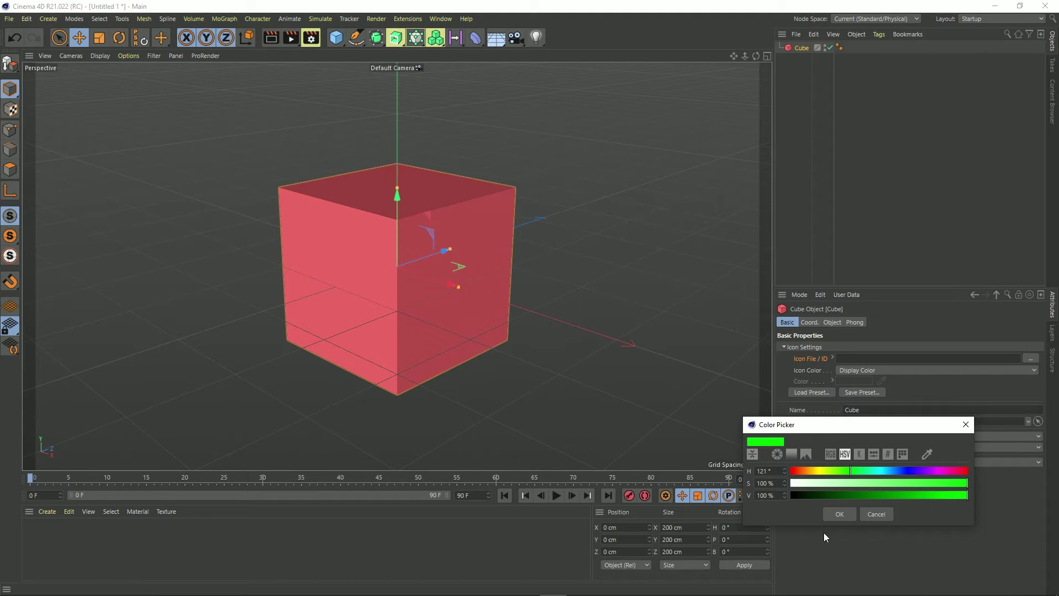
left_click(838, 514)
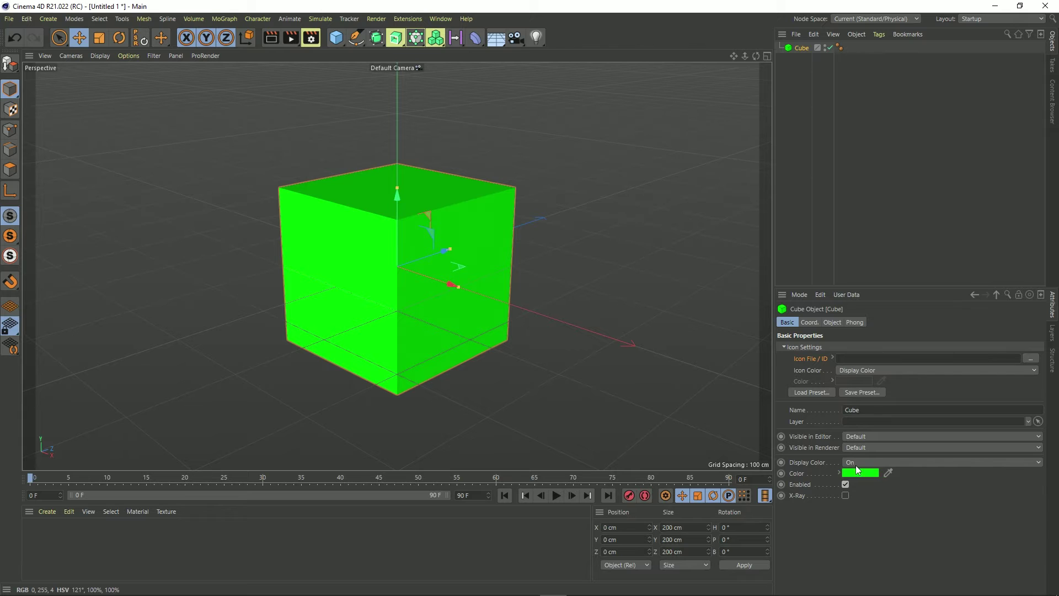
left_click(859, 462)
left_click(856, 473)
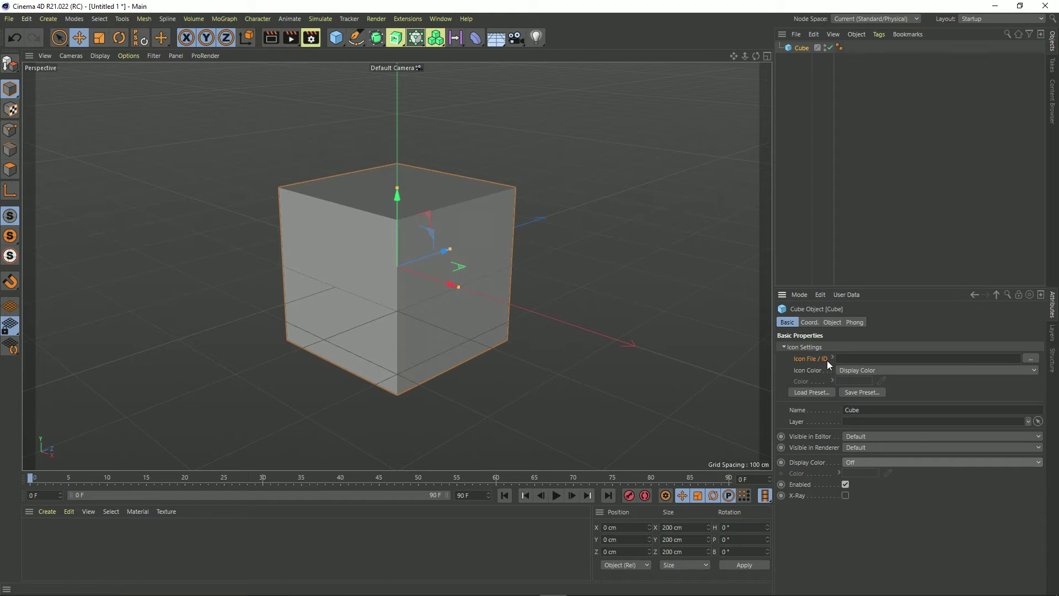
- Set the Cube's Icon Color to Custom, toggling Display Color on and back off
left_click(846, 370)
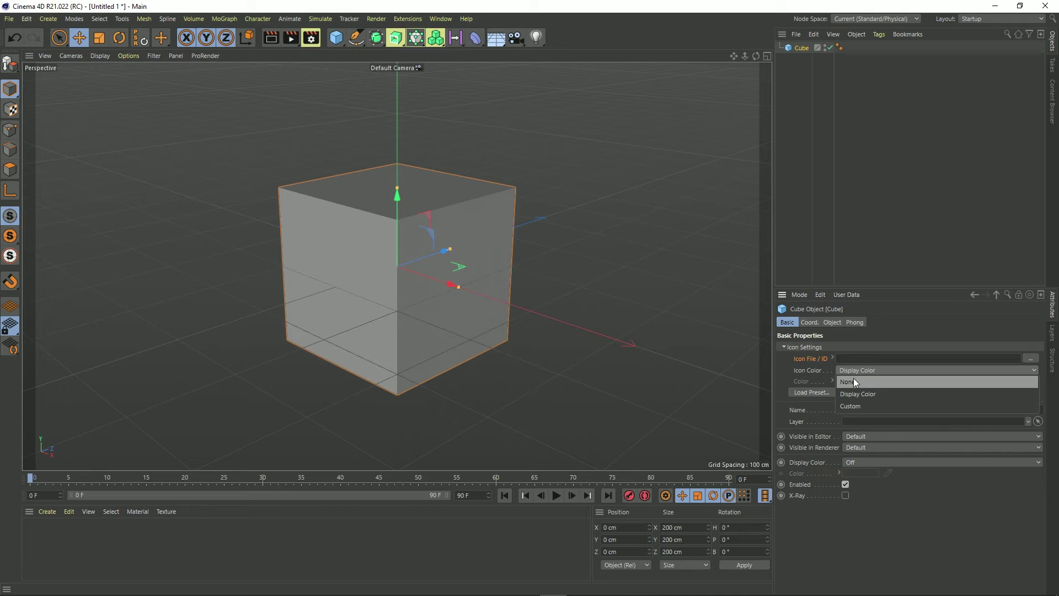
left_click(853, 406)
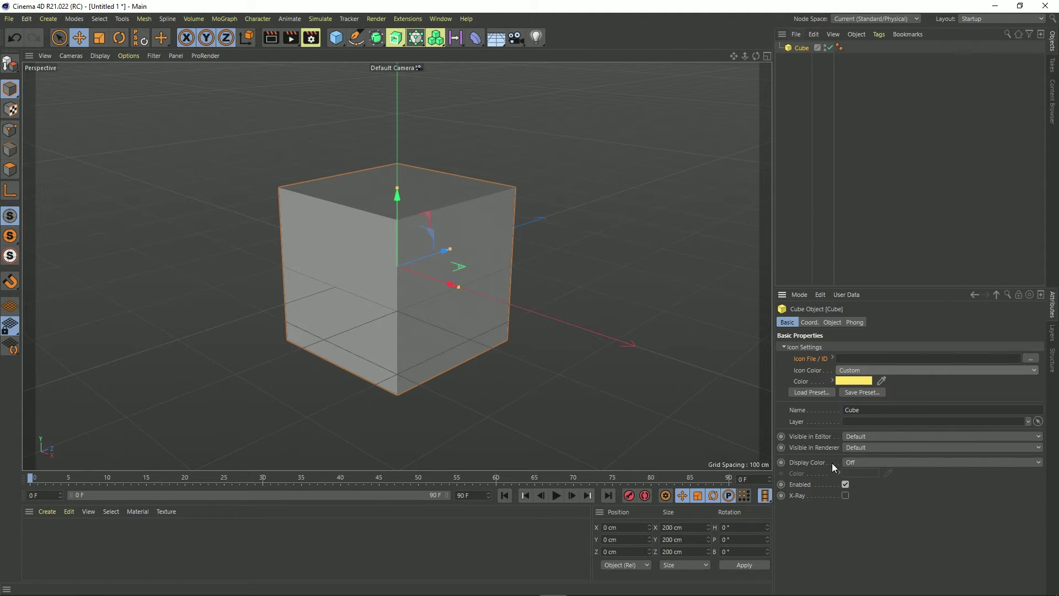
left_click(860, 460)
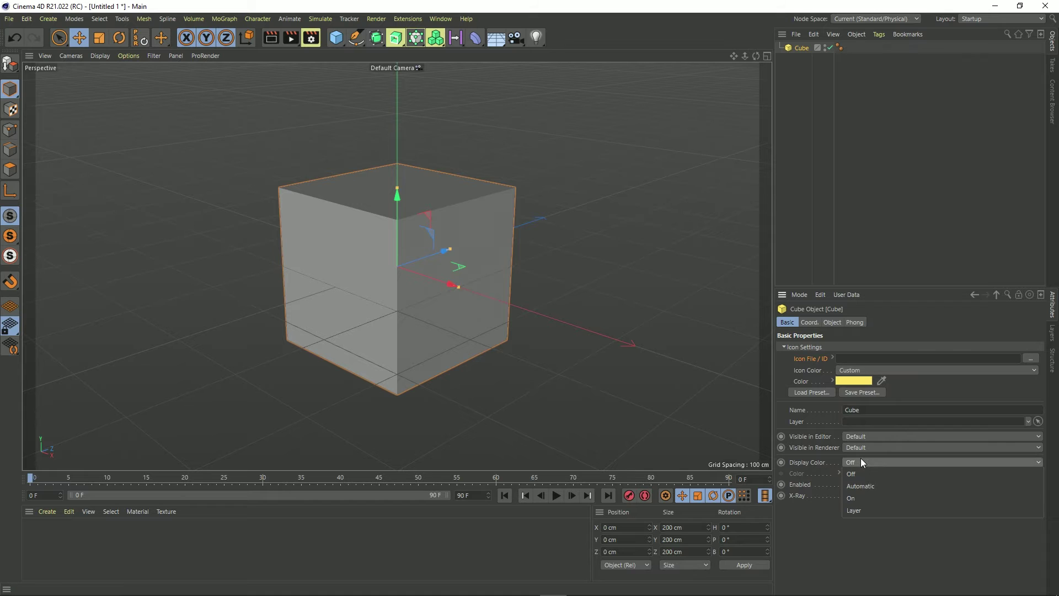
left_click(860, 495)
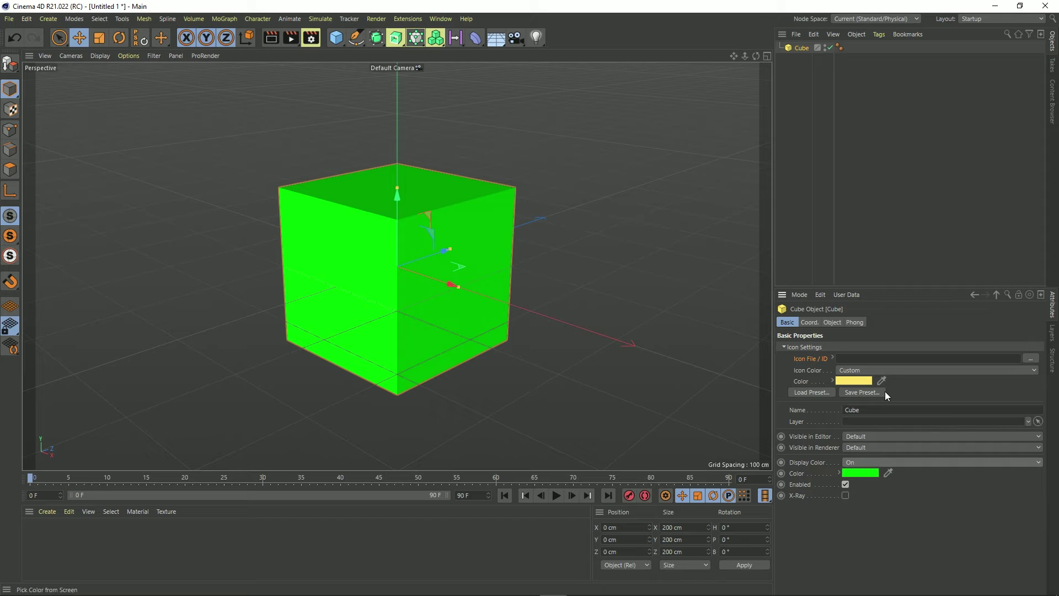
left_click(864, 461)
left_click(859, 472)
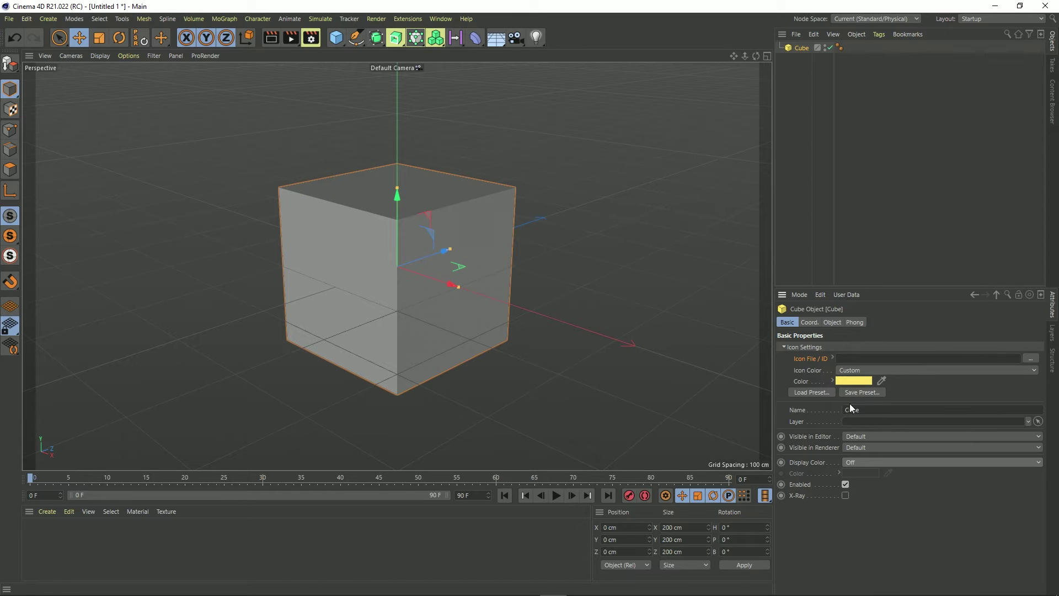
left_click(846, 372)
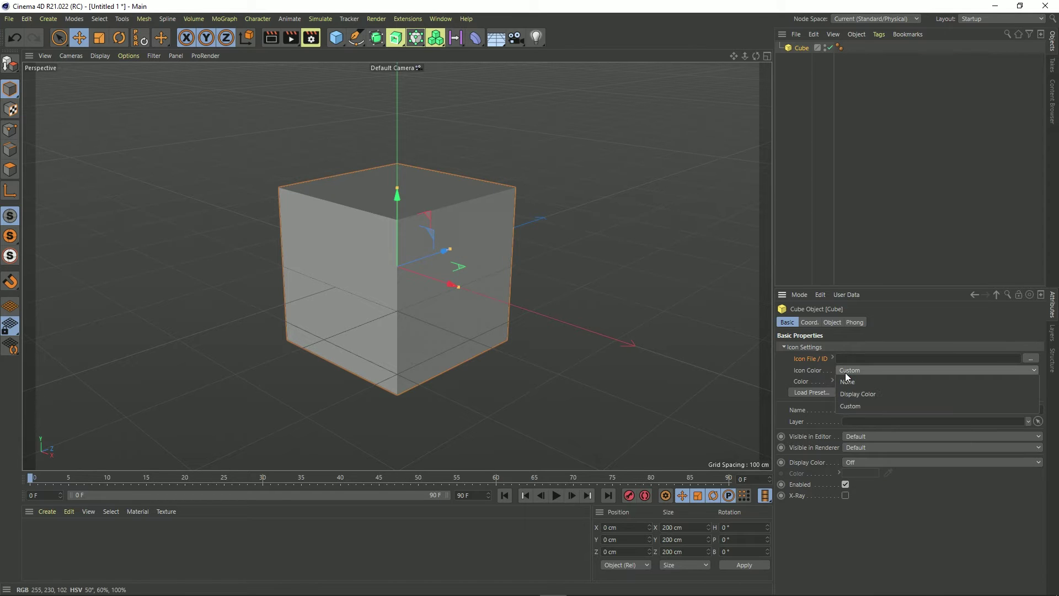
left_click(848, 406)
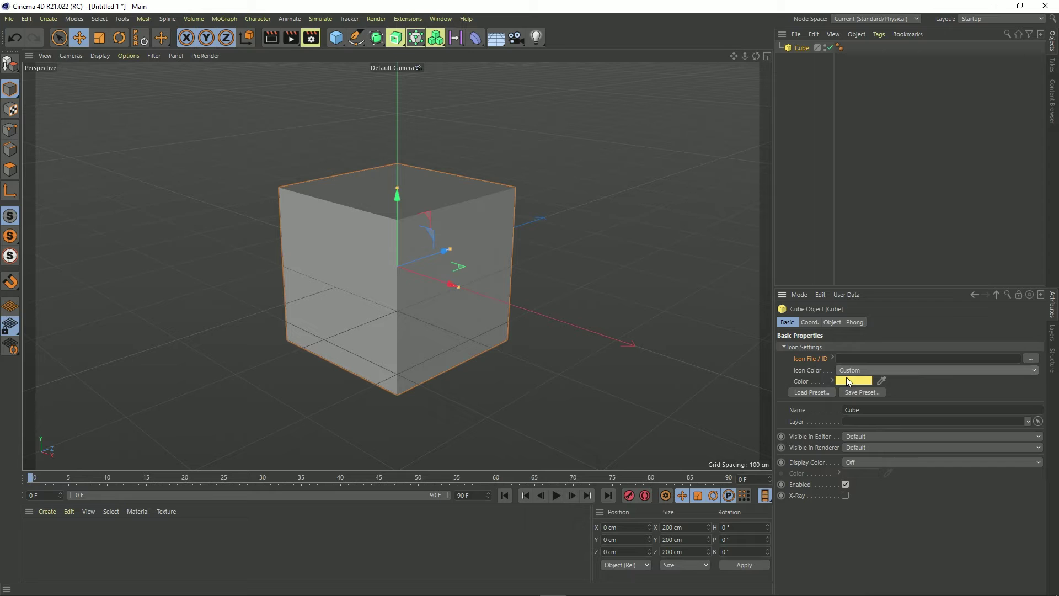
- Give the Cube the Controller - Animal horse preset icon, ID 1022962
left_click(812, 393)
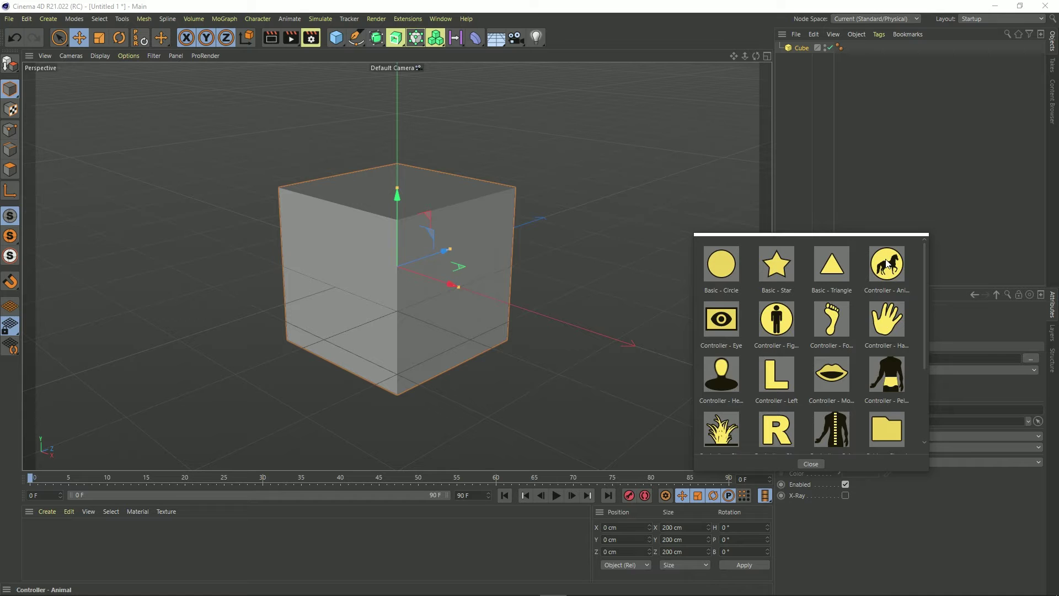
scroll(862, 380, "down", 3)
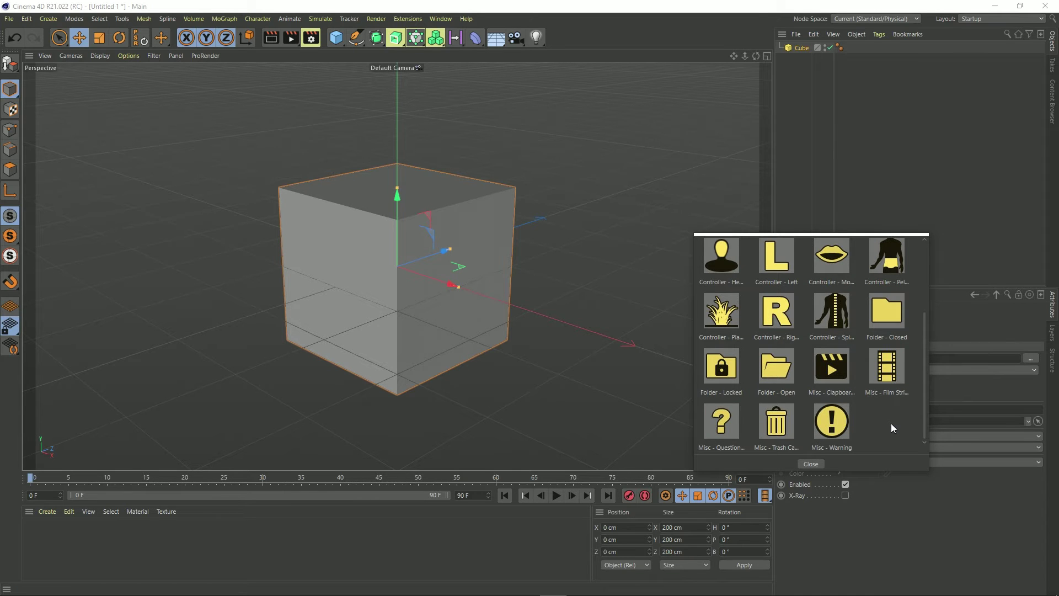
scroll(893, 426, "up", 3)
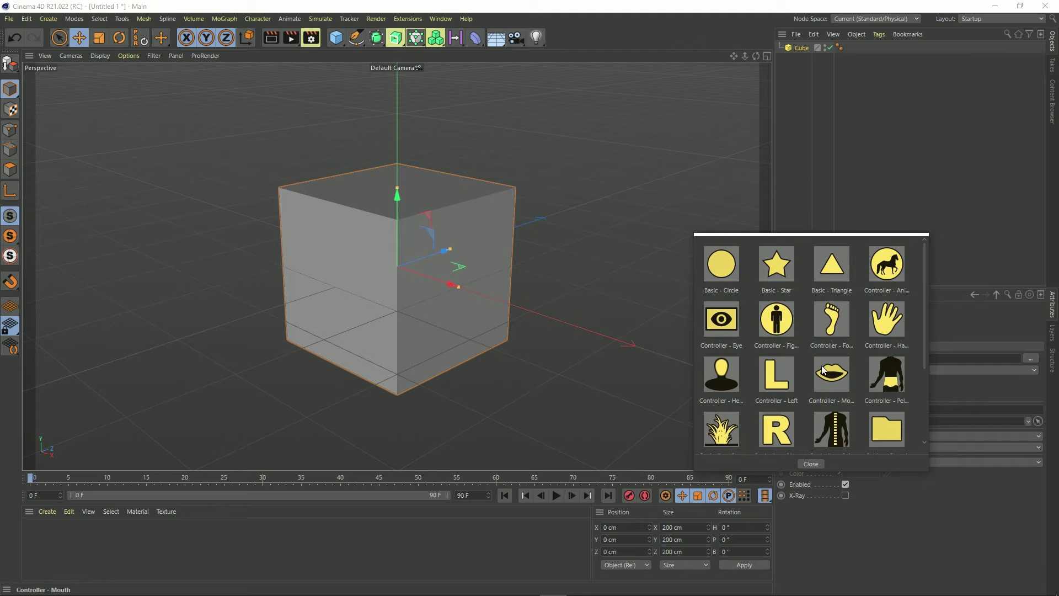
left_click(886, 278)
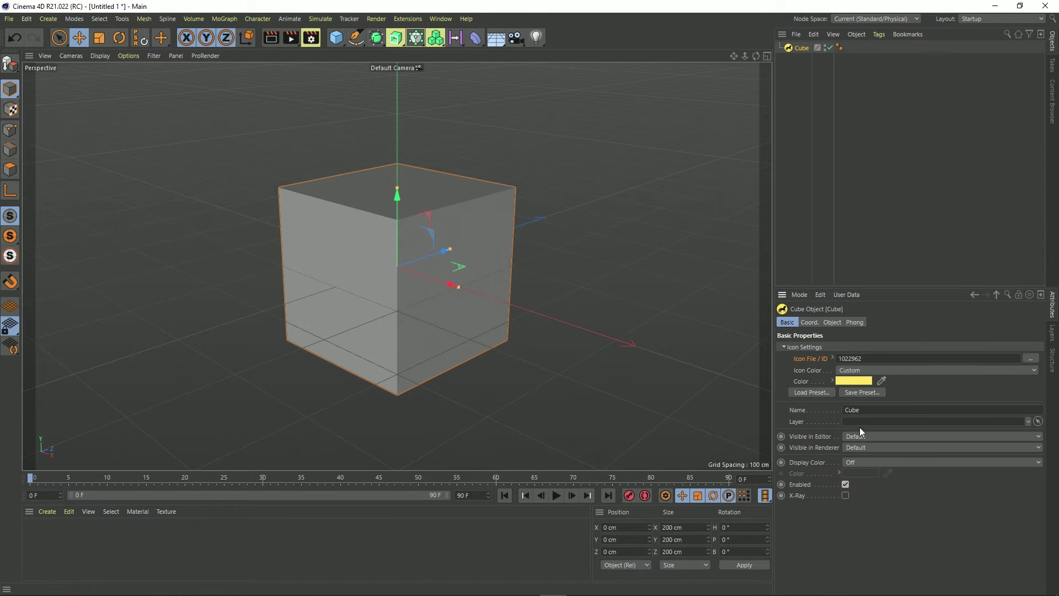
- Tint the Cube's custom icon pink via the Color Picker
left_click(850, 381)
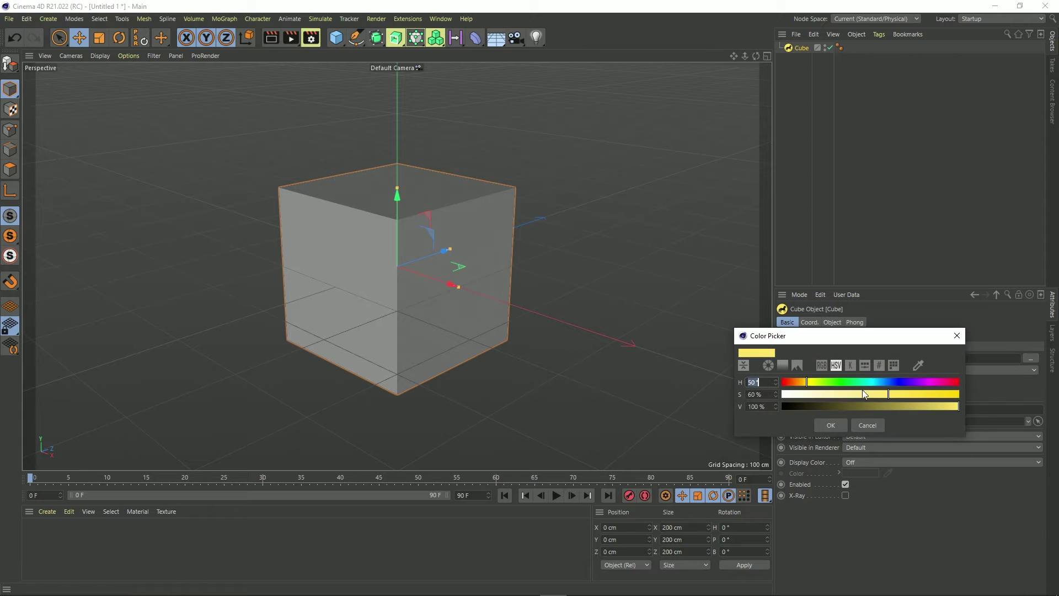
left_click(870, 381)
left_click_drag(871, 381, 839, 396)
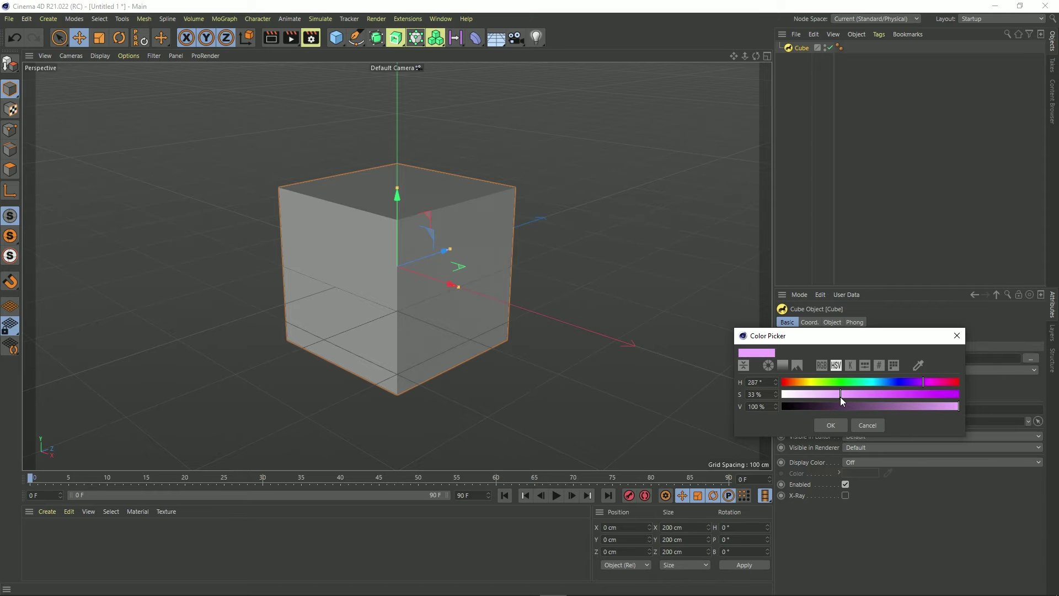
left_click(832, 425)
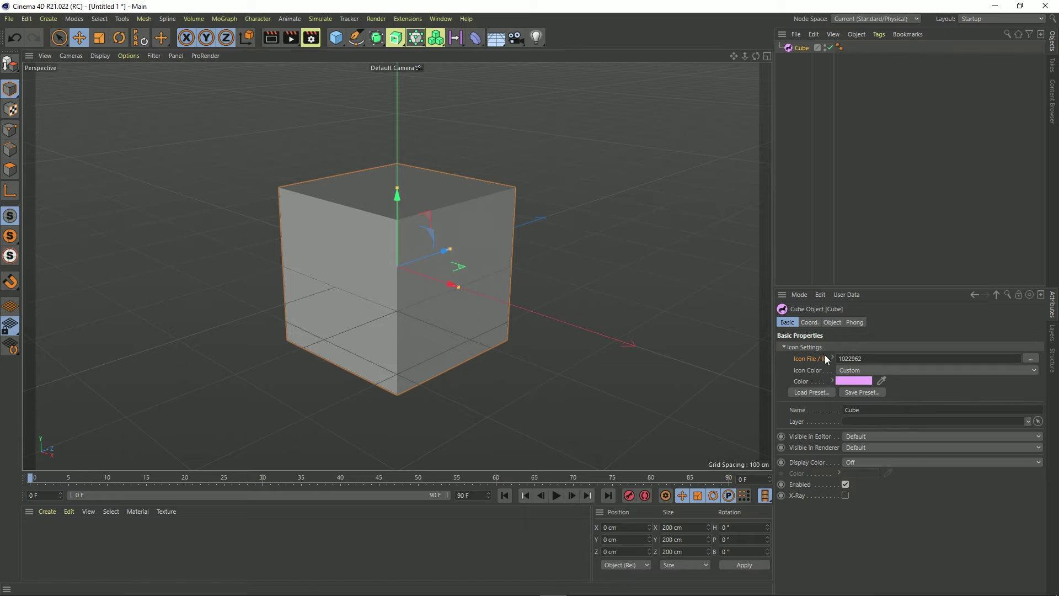
left_click(877, 359)
left_click(870, 360)
key("ctrl+a")
- In Customize Commands, filter for 'cloner' and show the Cloner command's ID
left_click(441, 18)
mouse_move(466, 38)
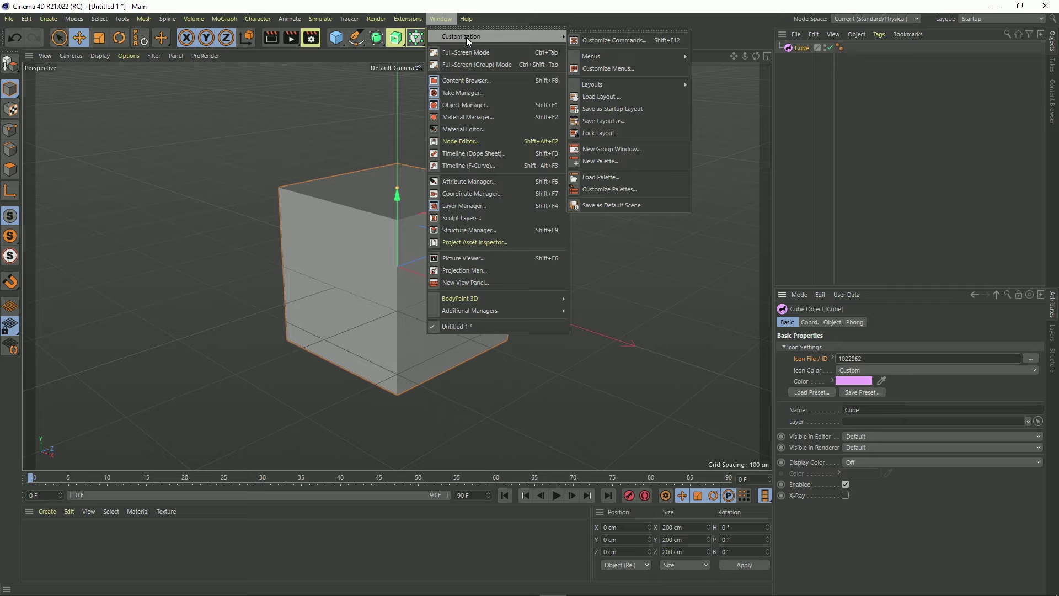
left_click(620, 40)
left_click_drag(674, 34, 316, 91)
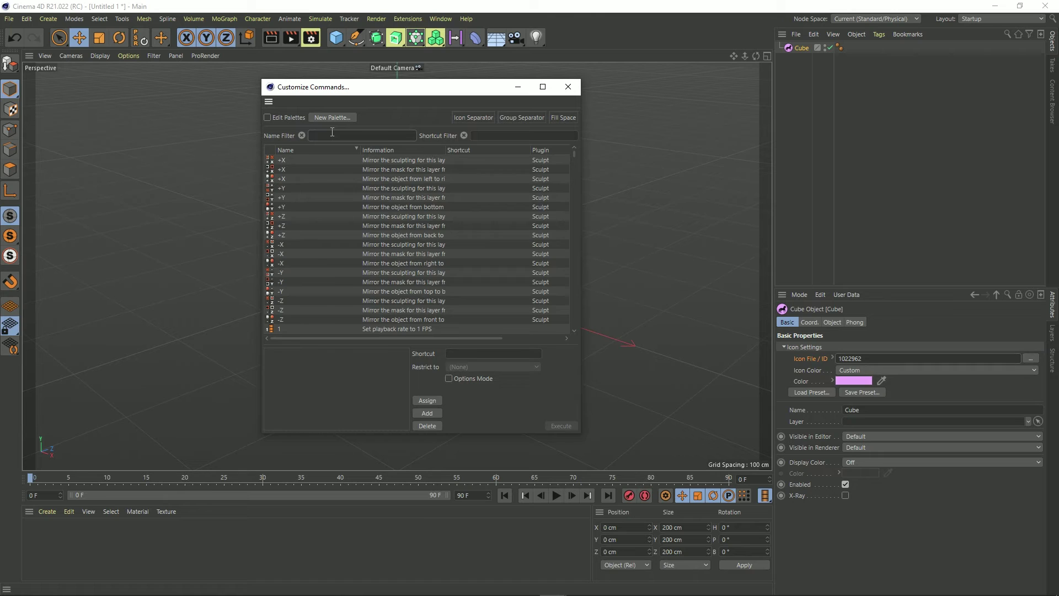
left_click(332, 132)
type("cloner")
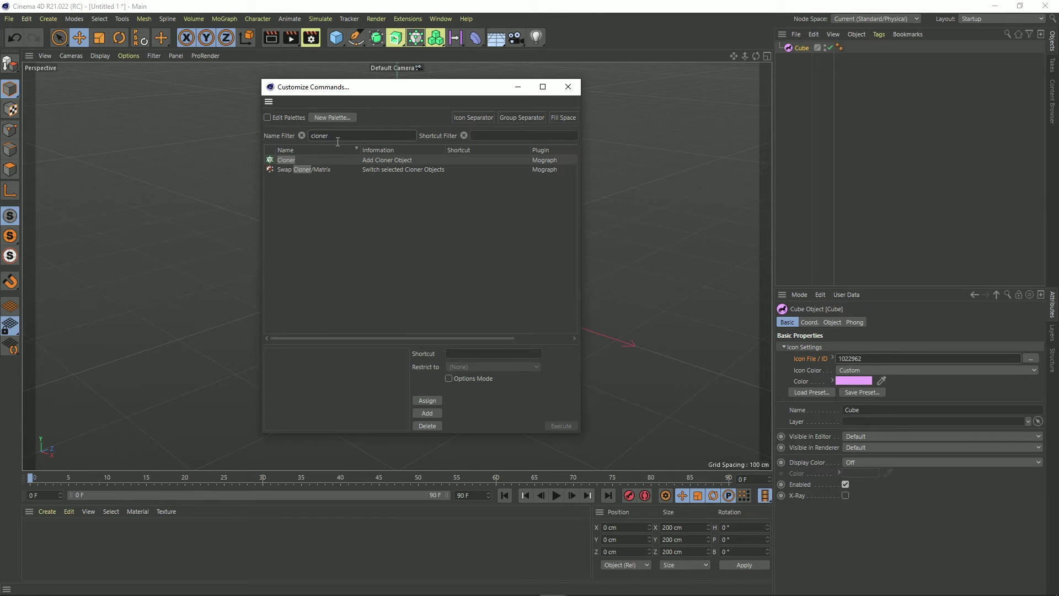
left_click(295, 160)
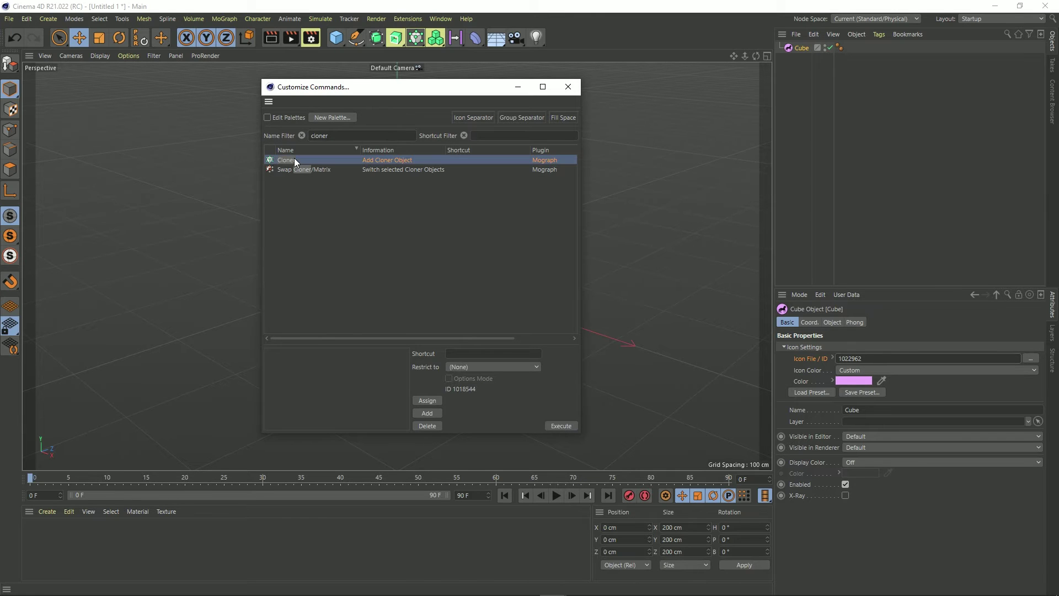
- Copy the Cloner ID and paste it into Icon File / ID as 1018544
right_click(467, 390)
left_click(484, 397)
left_click_drag(883, 356, 789, 368)
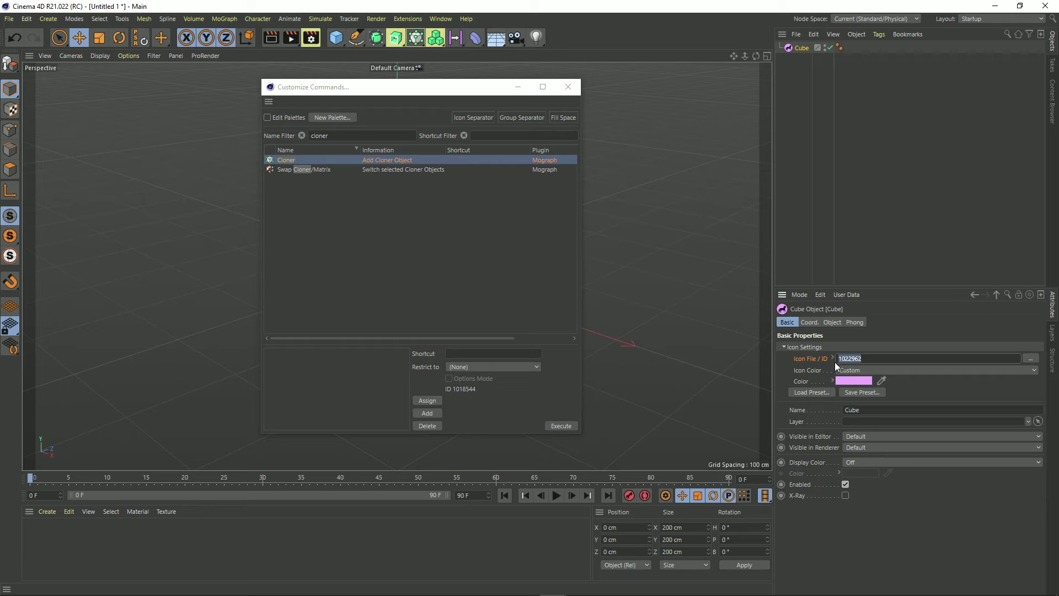
key("ctrl+v")
key("Return")
key("BackSpace")
key("BackSpace")
key("Return")
- Close Customize Commands and retint the Cloner icon from light green to red
left_click(569, 87)
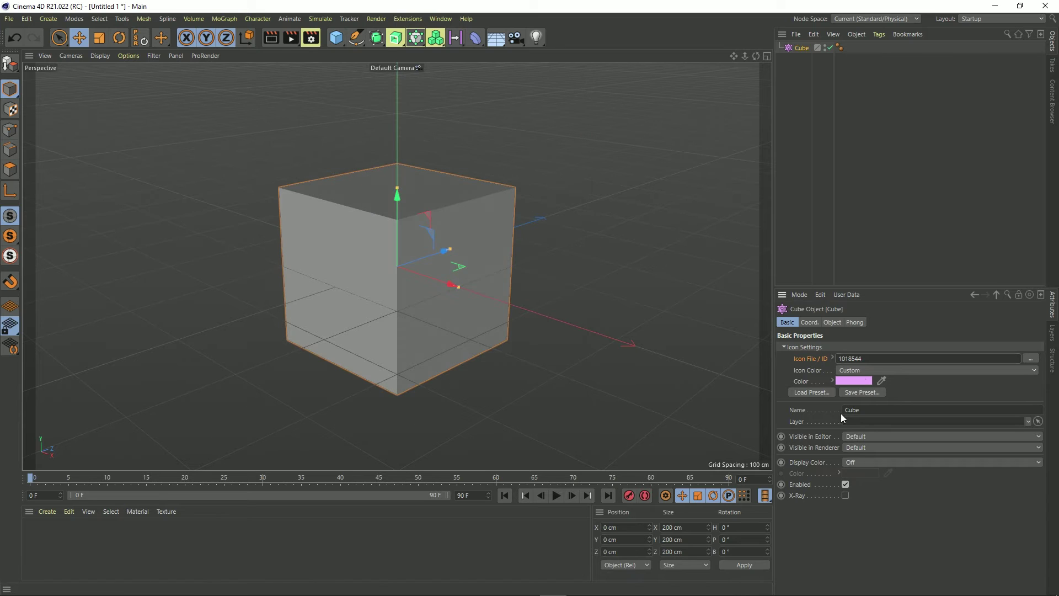
left_click(852, 381)
left_click_drag(875, 375, 826, 376)
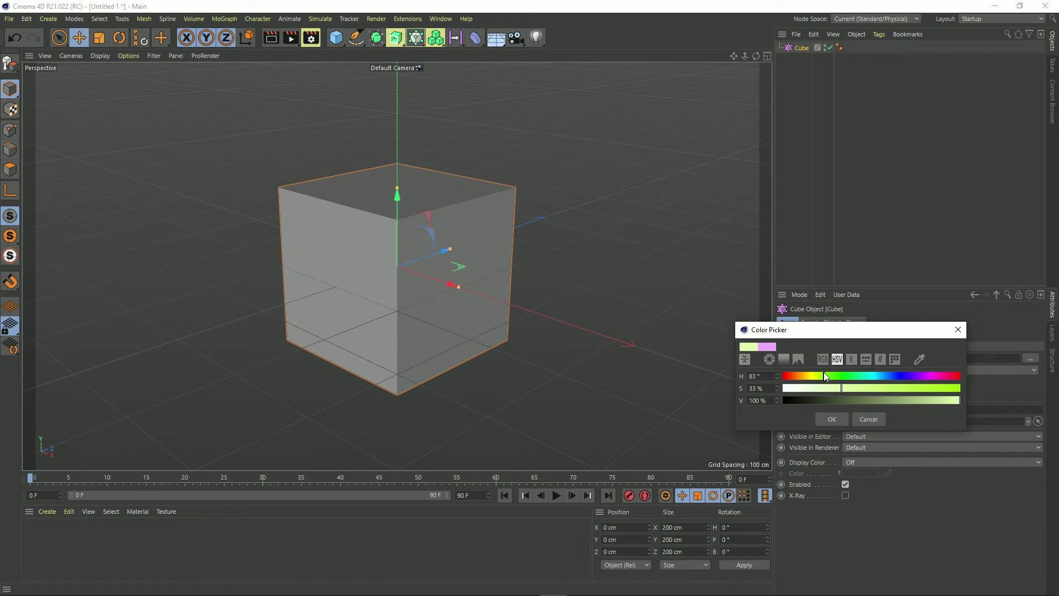
left_click(832, 419)
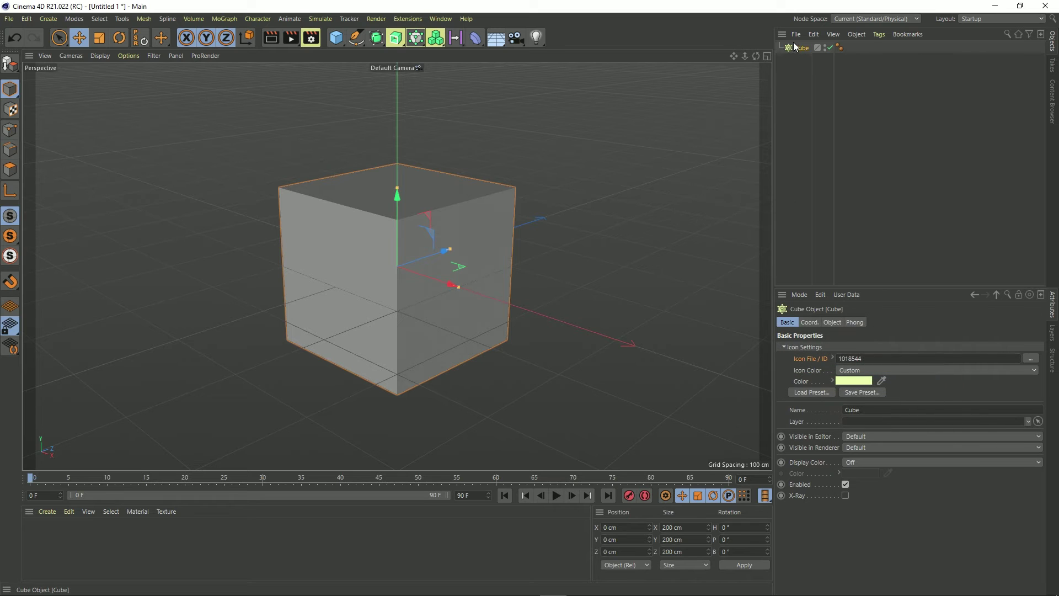
left_click(858, 381)
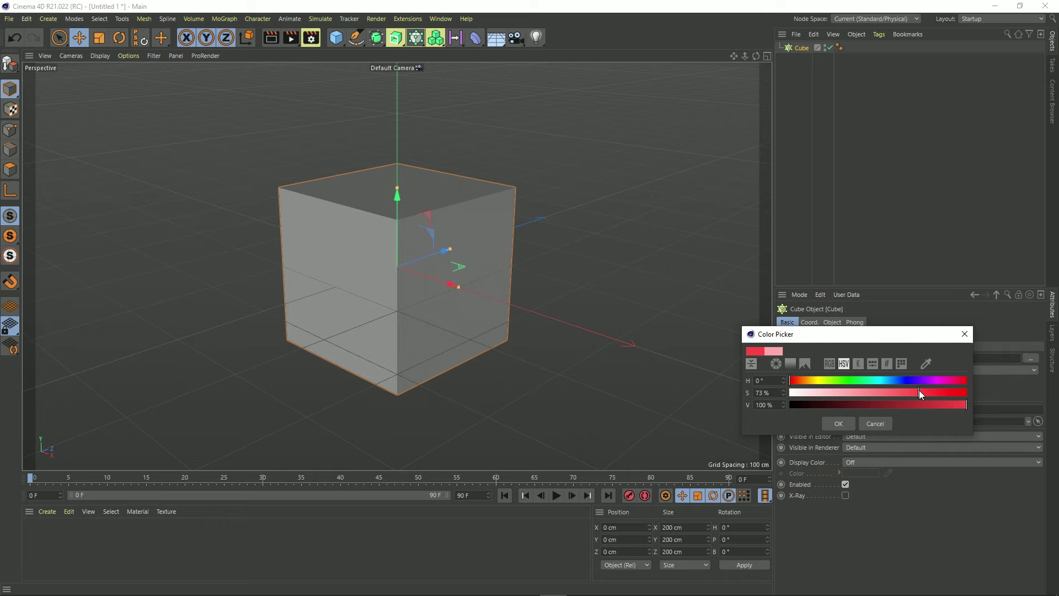
left_click_drag(919, 392, 908, 392)
left_click(839, 424)
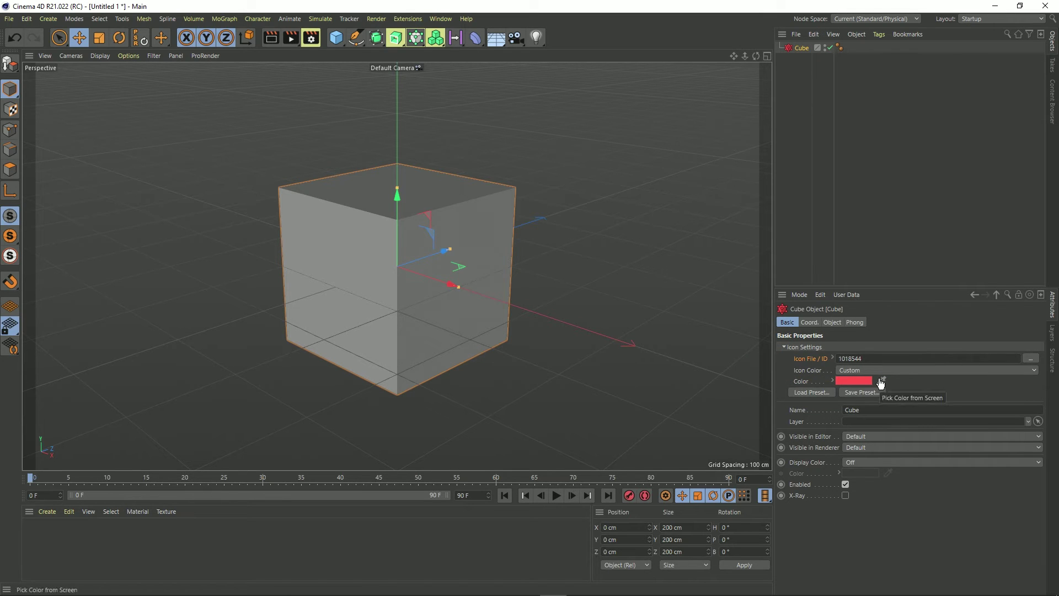
- Clear the icon ID 1018544 and set the icon tint to white
left_click_drag(865, 359, 821, 357)
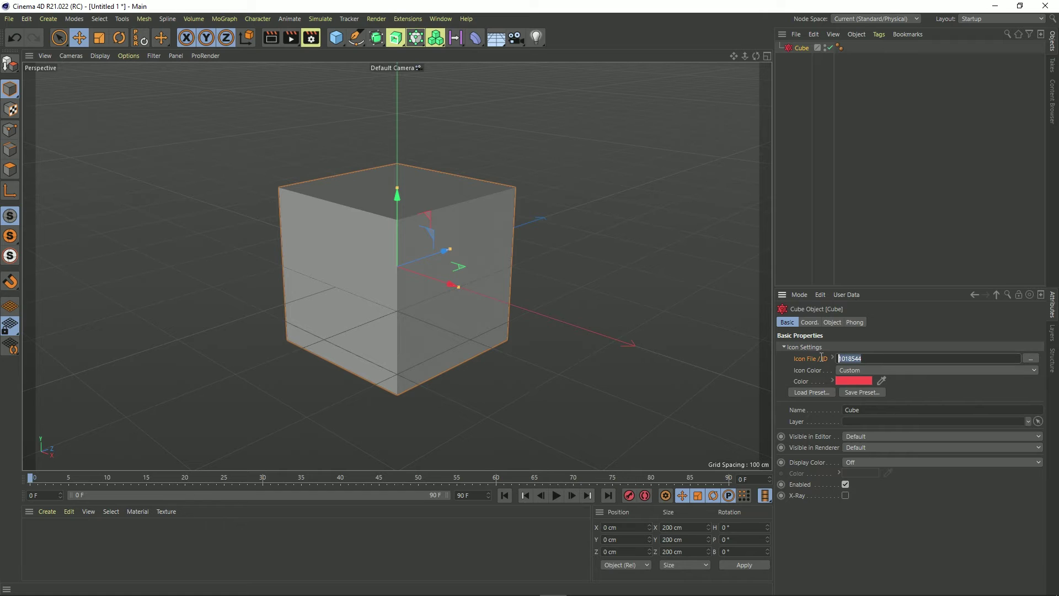
key("BackSpace")
left_click(853, 382)
left_click_drag(852, 393, 757, 395)
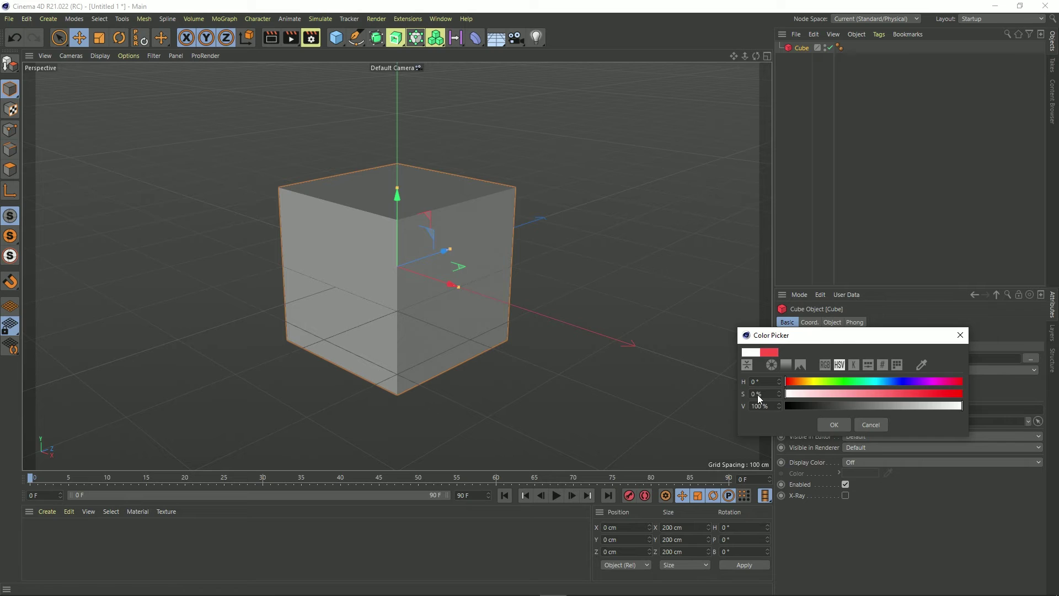
left_click(826, 425)
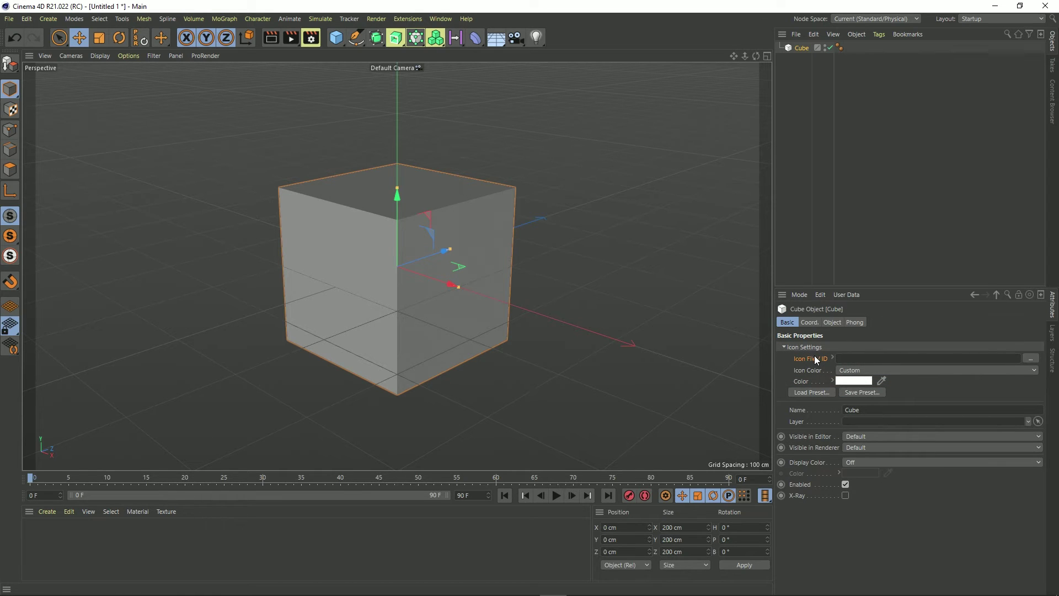
- Load Digital Meat Favicon.png as the Cube's icon, declining to add it to search paths
left_click(1031, 358)
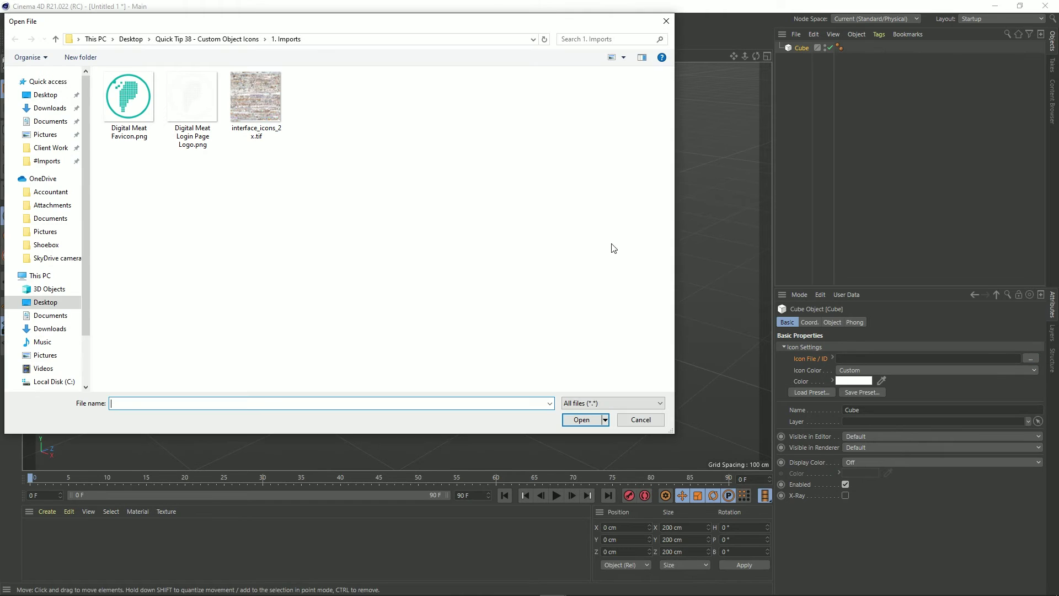
left_click_drag(441, 24, 658, 63)
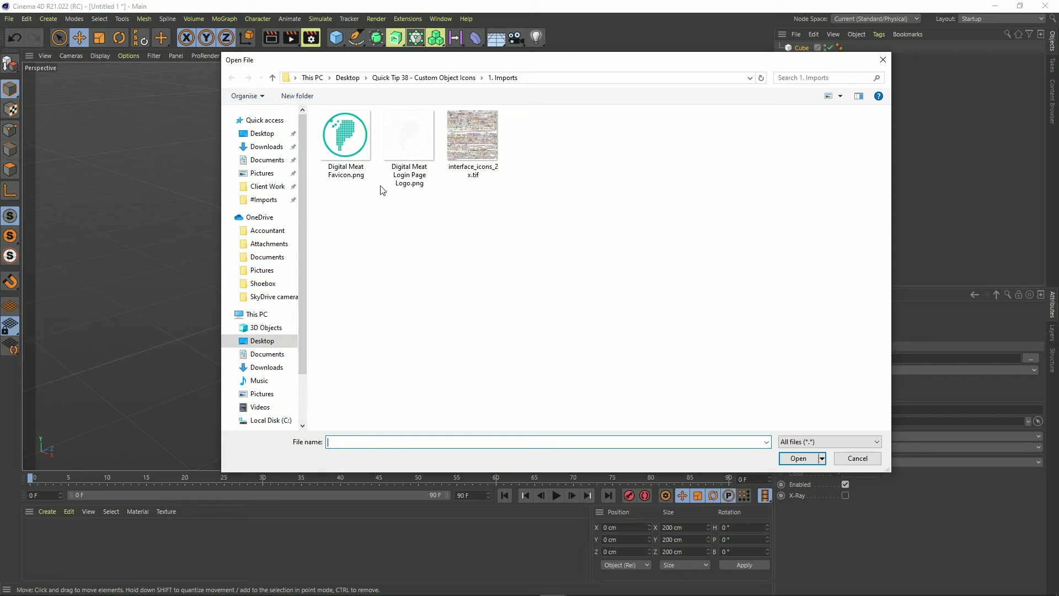
left_click(352, 144)
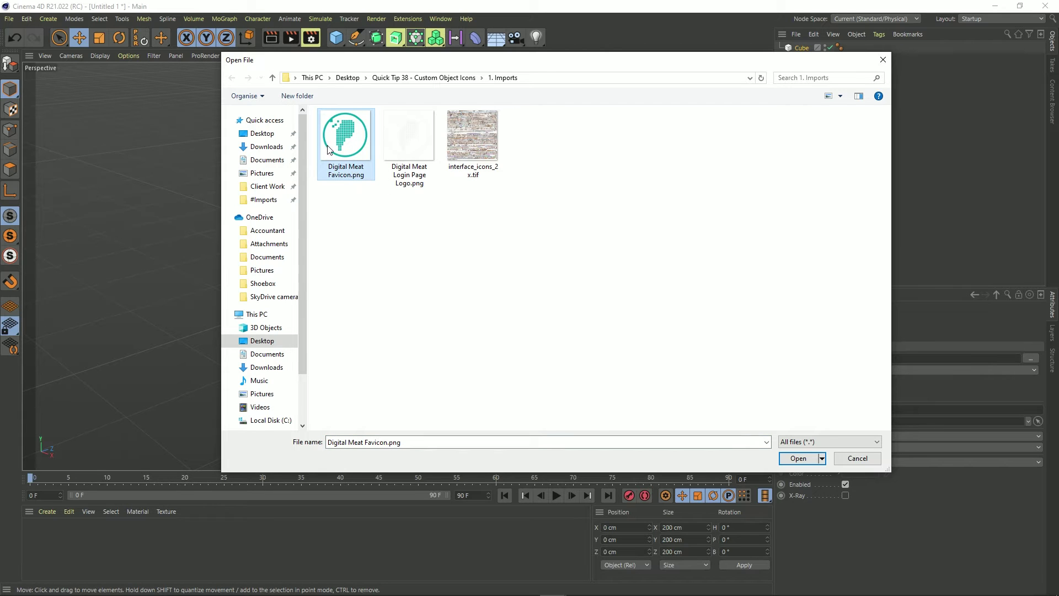
left_click(800, 460)
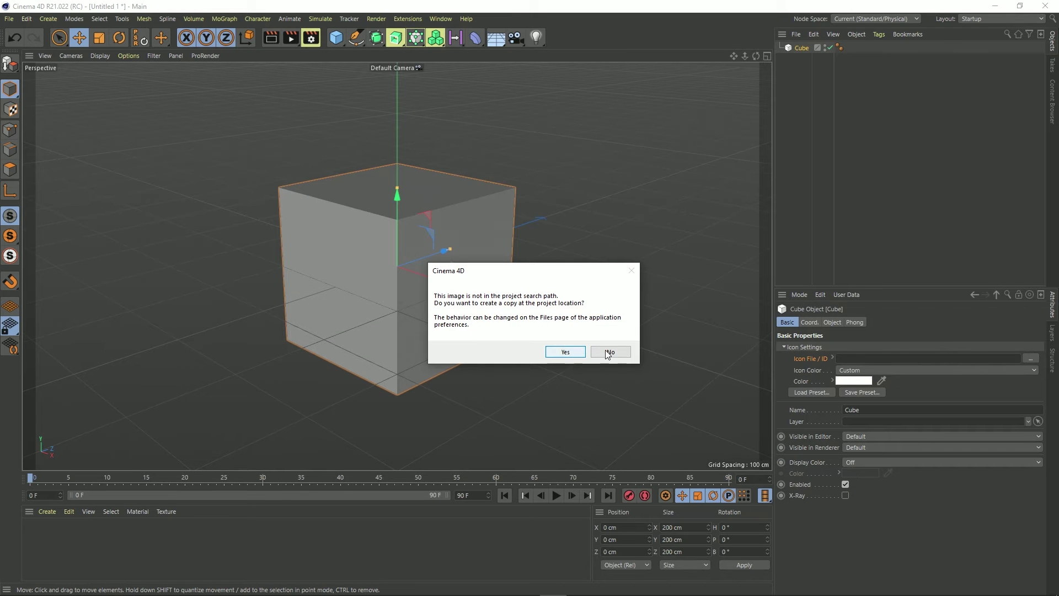
left_click(608, 352)
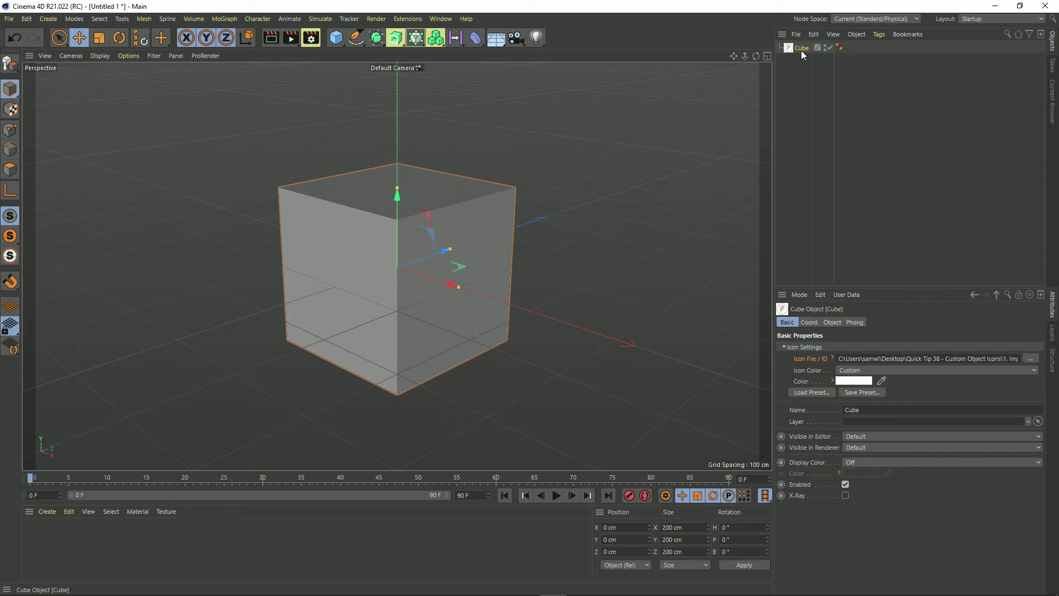
- Set the favicon icon tint to bright green, hue 133° at 100% saturation
left_click(848, 383)
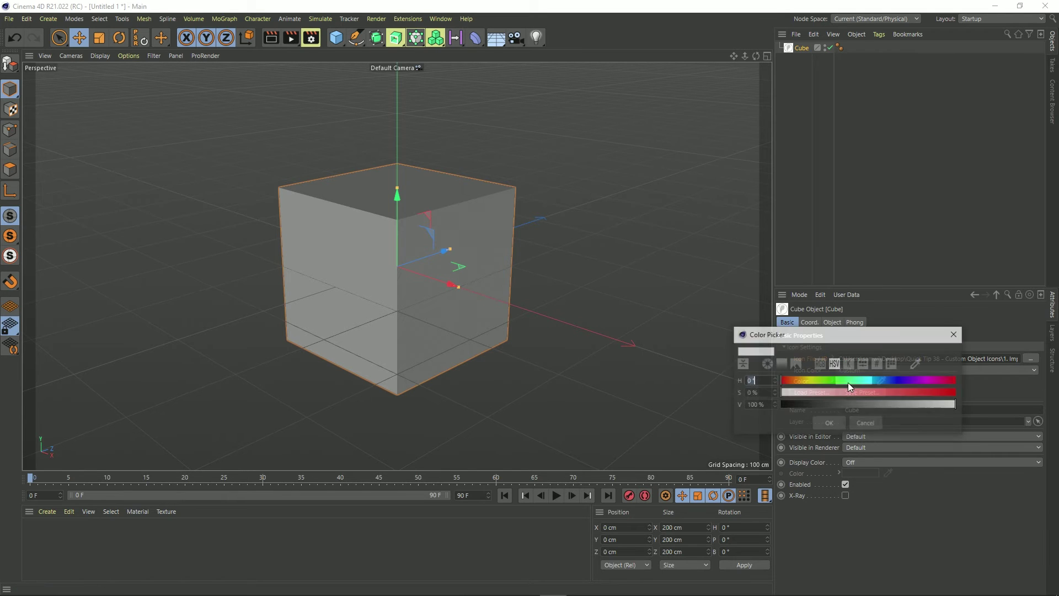
left_click(839, 380)
left_click(829, 423)
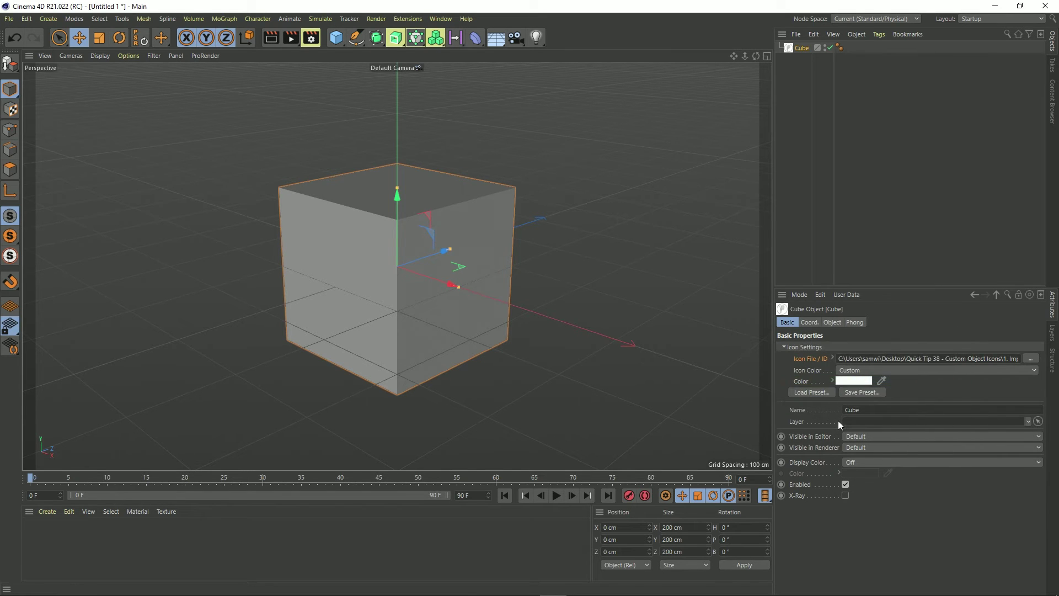
left_click(850, 381)
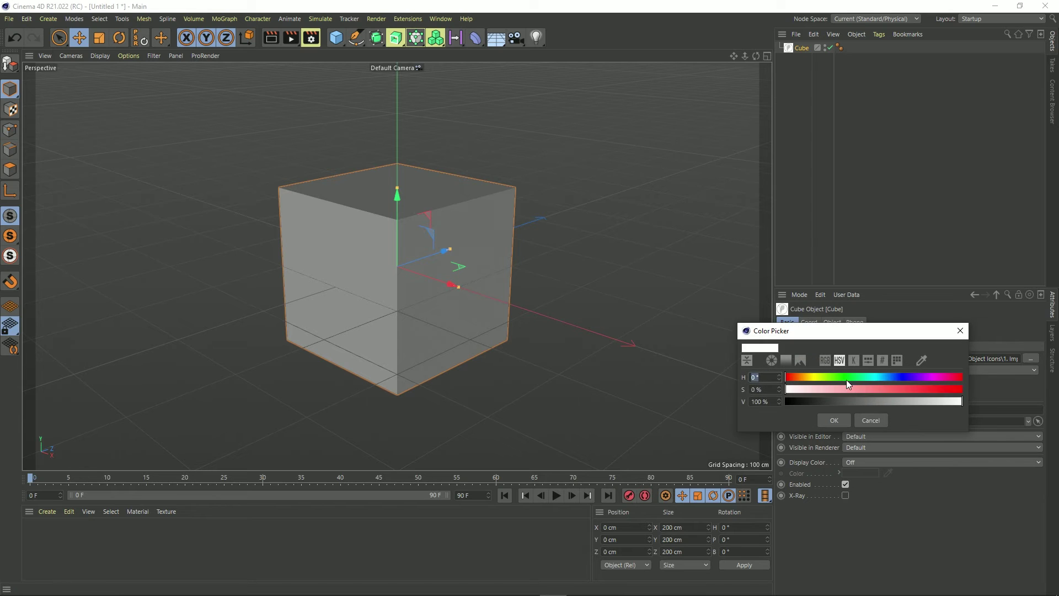
left_click(852, 378)
left_click_drag(859, 391, 977, 385)
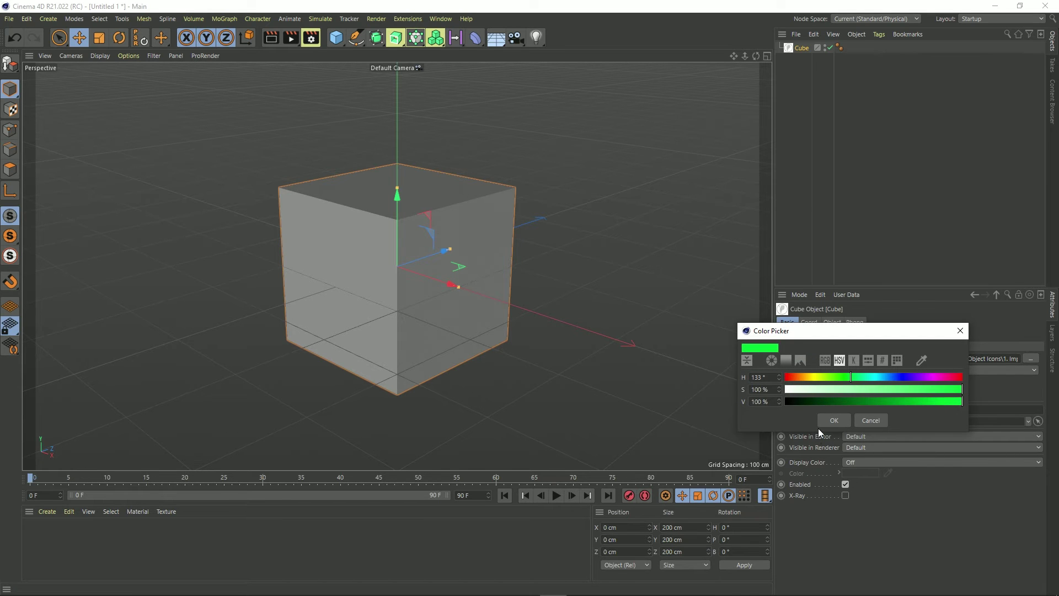
left_click(833, 419)
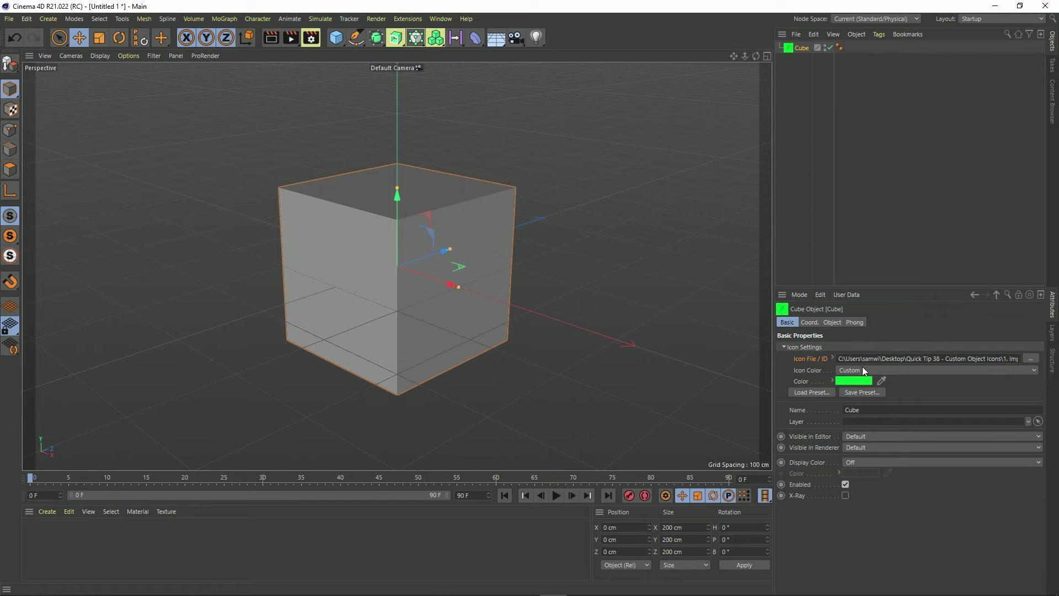
- Load Digital Meat Login Page Logo.png as the Cube's icon without copying it to the project
left_click(1032, 359)
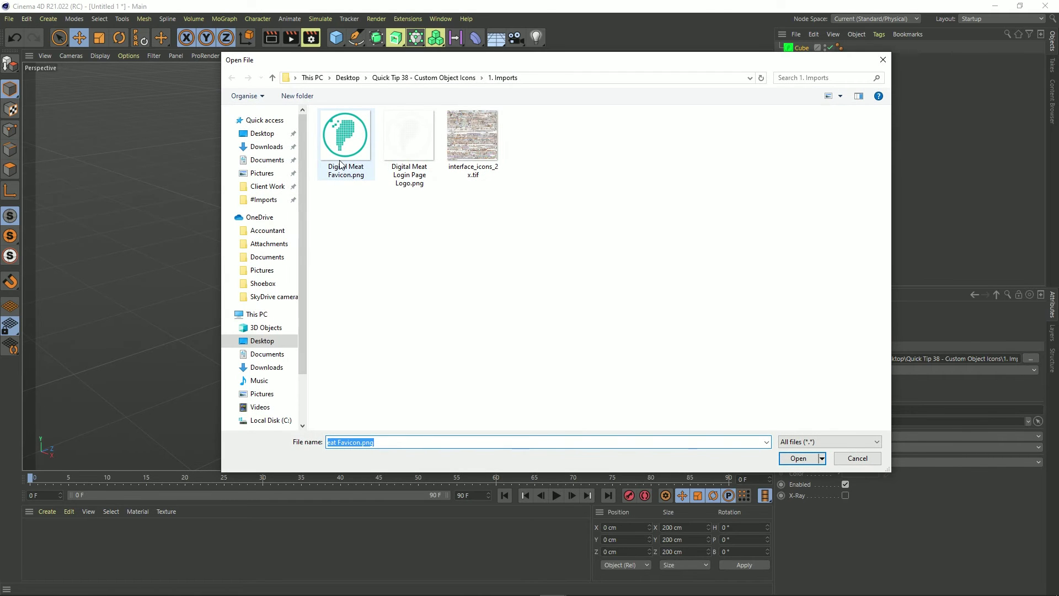
left_click(342, 144)
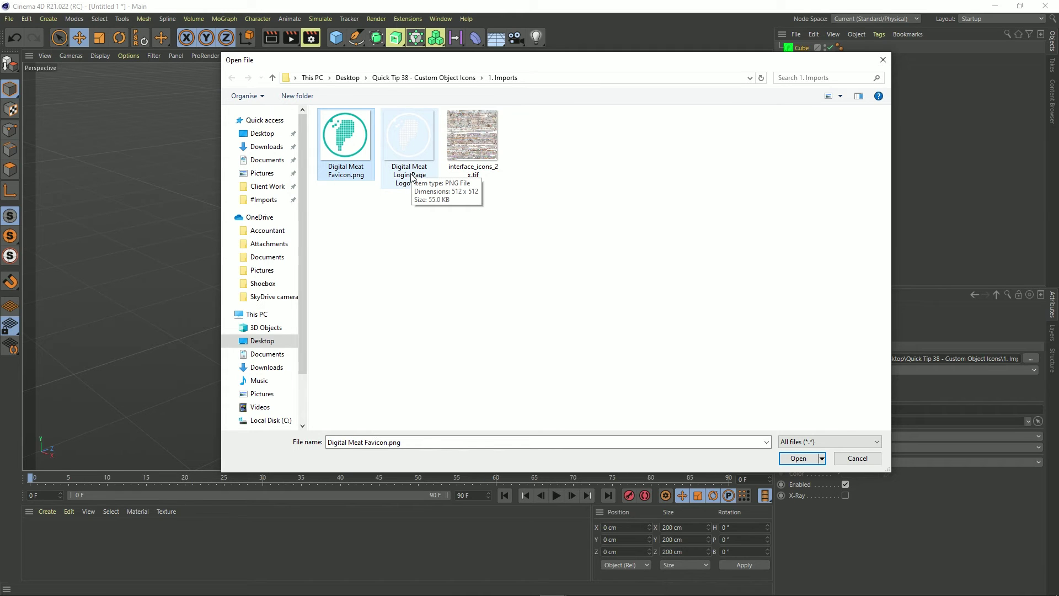
left_click(411, 276)
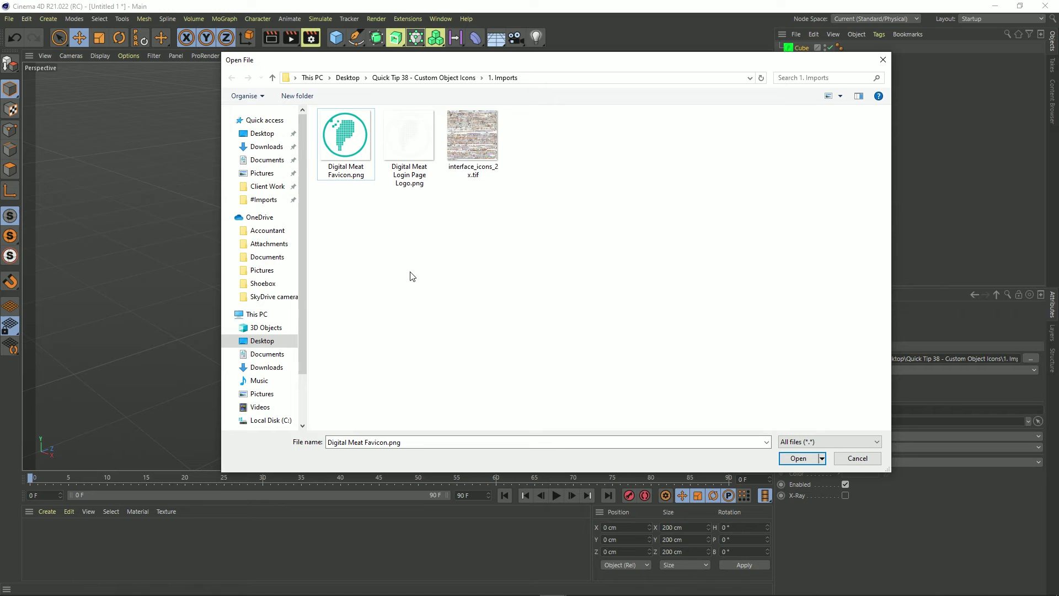
left_click(339, 151)
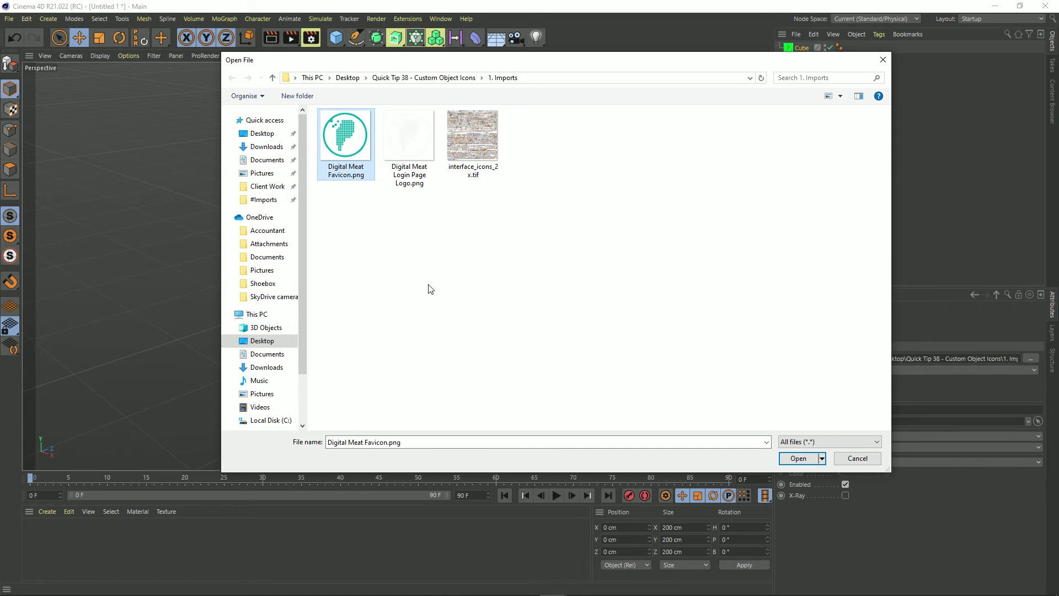
mouse_move(348, 174)
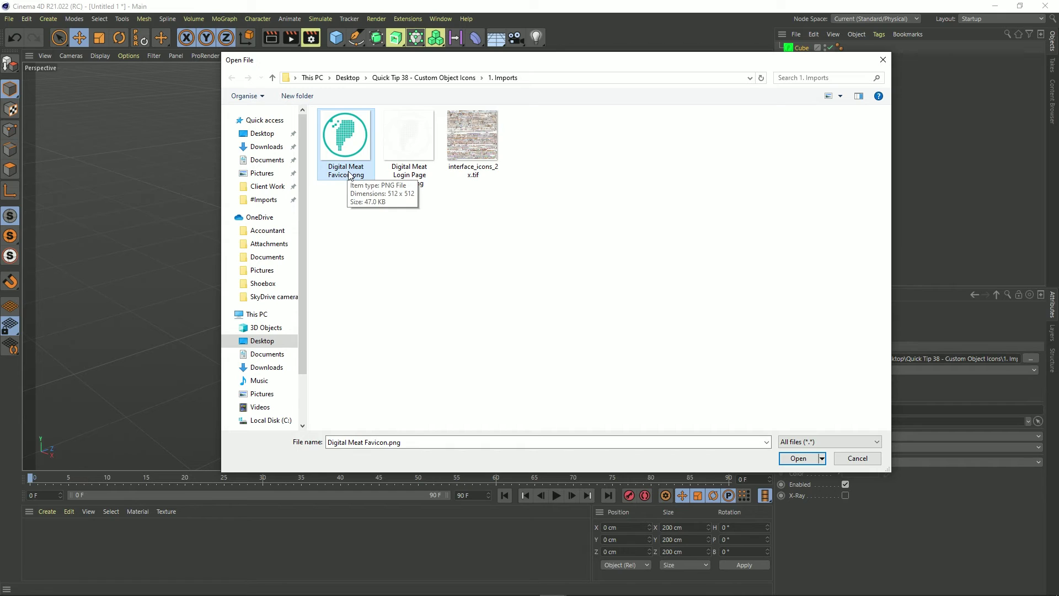
left_click(417, 161)
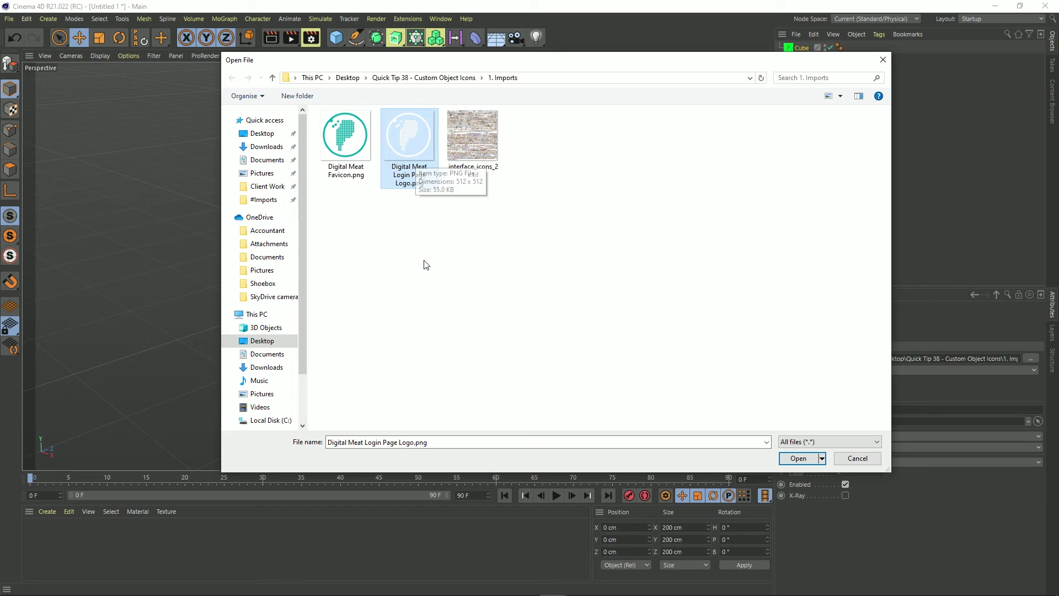
mouse_move(415, 144)
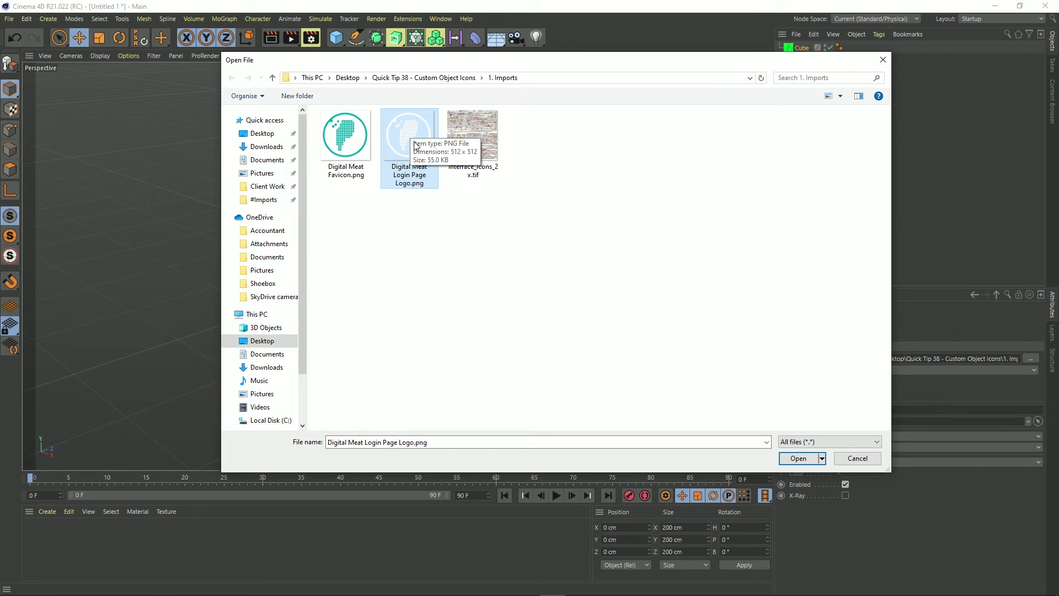
double_click(415, 144)
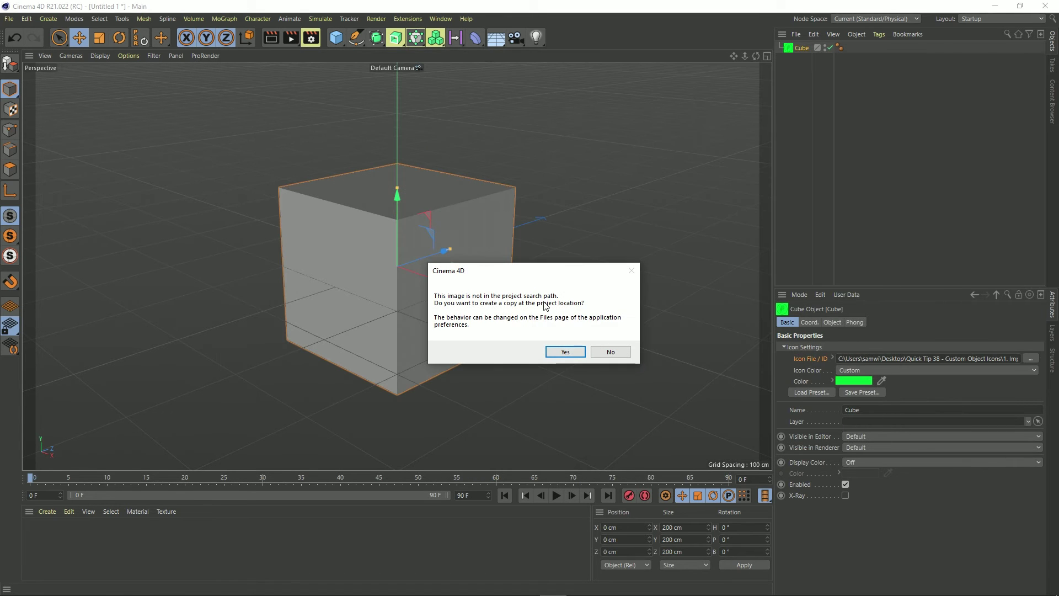
left_click(611, 348)
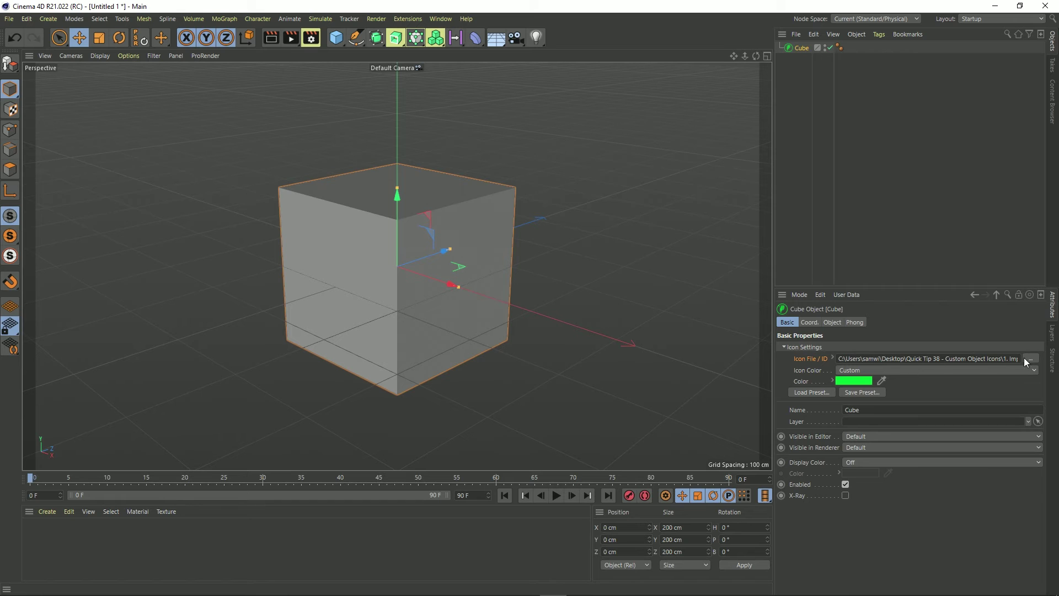
- Change the Login Page Logo icon's tint hue from green to yellow
left_click(857, 379)
double_click(766, 379)
type("0")
key("Return")
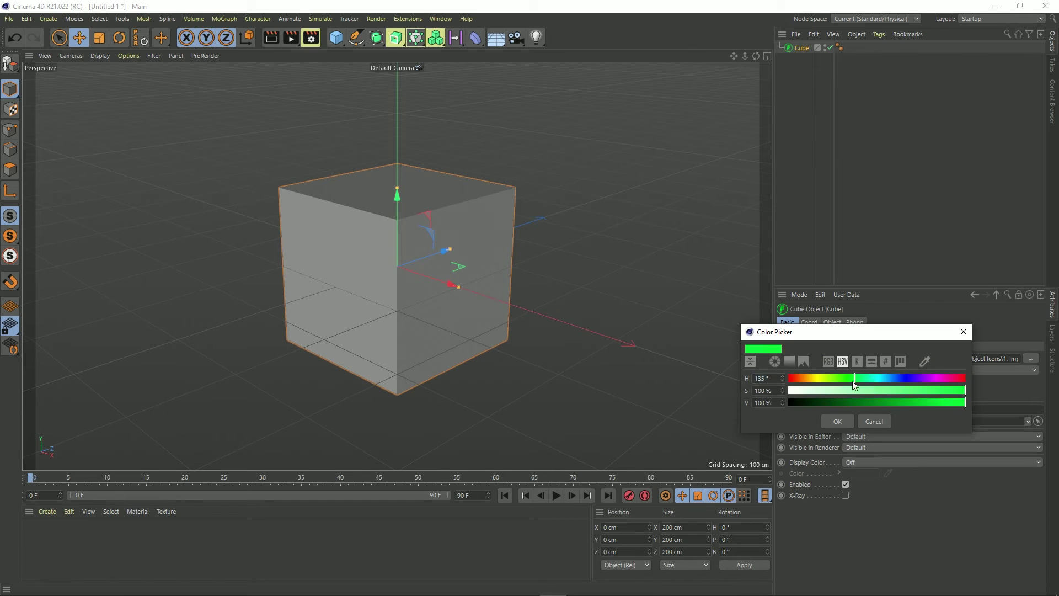
left_click(814, 379)
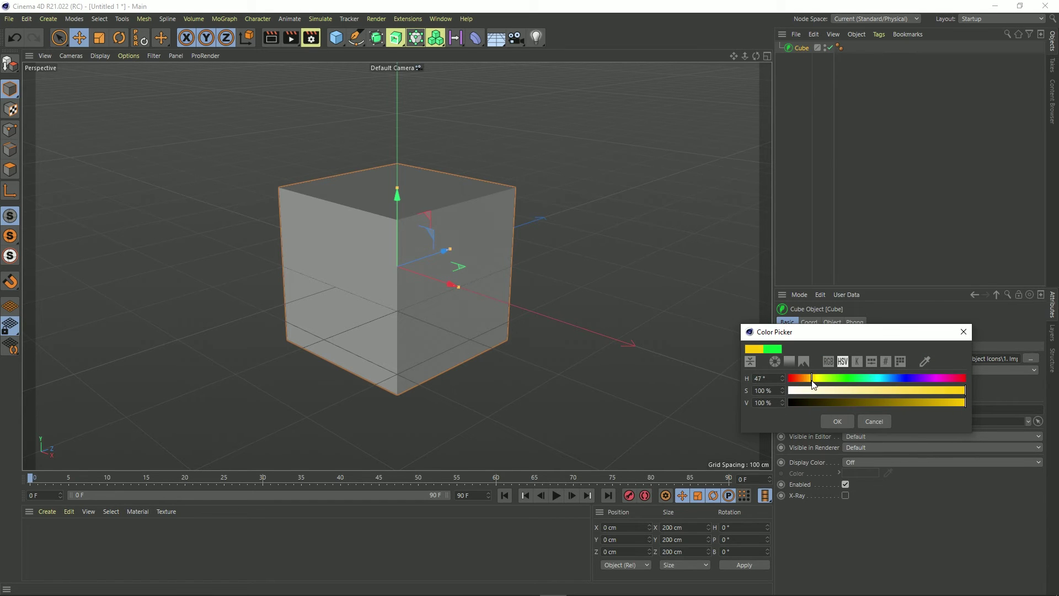
left_click(837, 420)
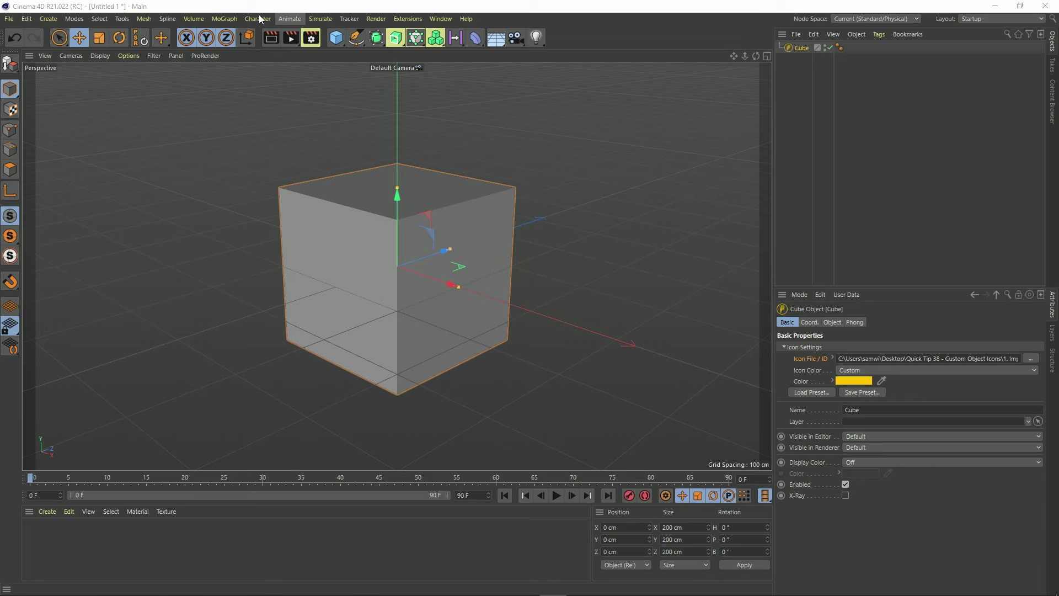
- Add a Null object from the Create menu and give it the L preset icon
left_click(99, 19)
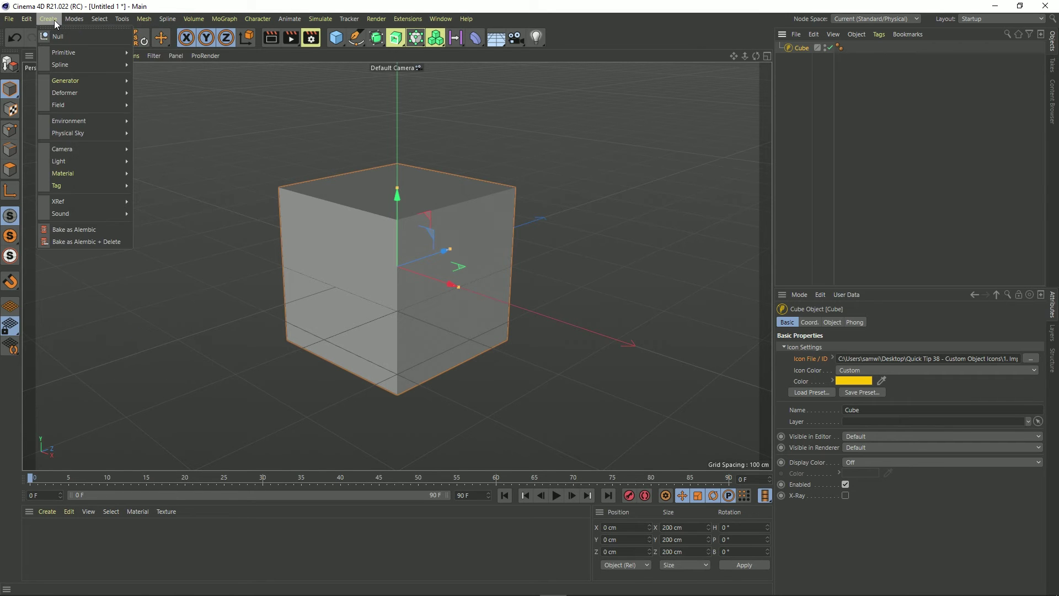
left_click(65, 40)
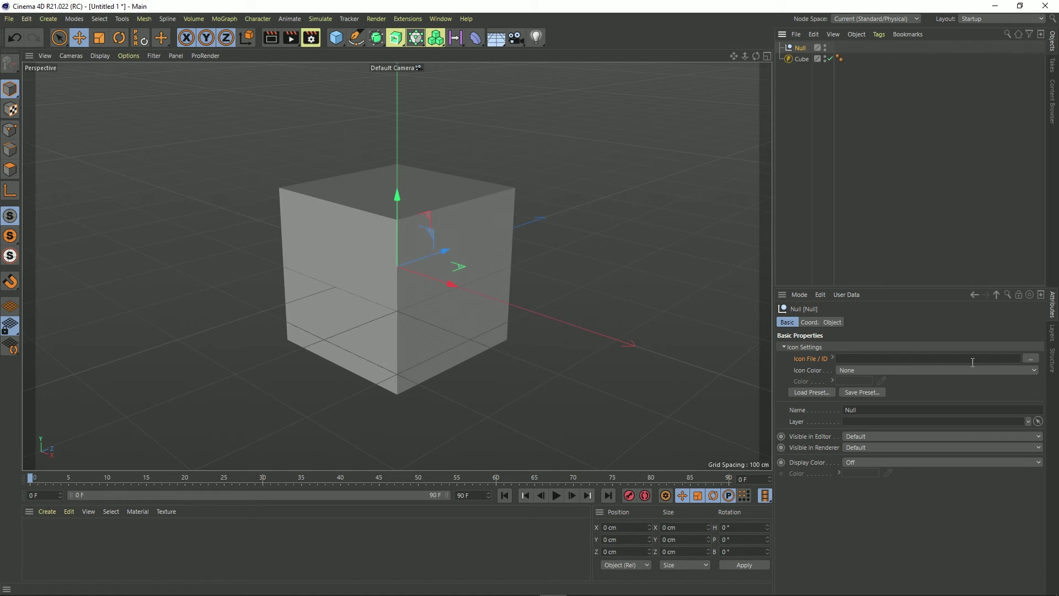
left_click(810, 392)
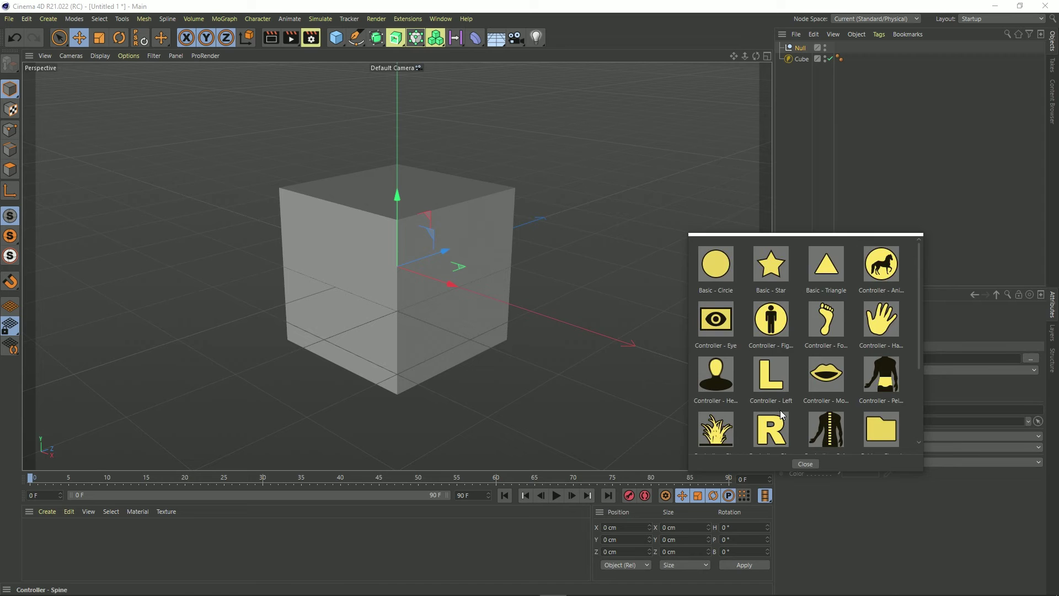
left_click(771, 375)
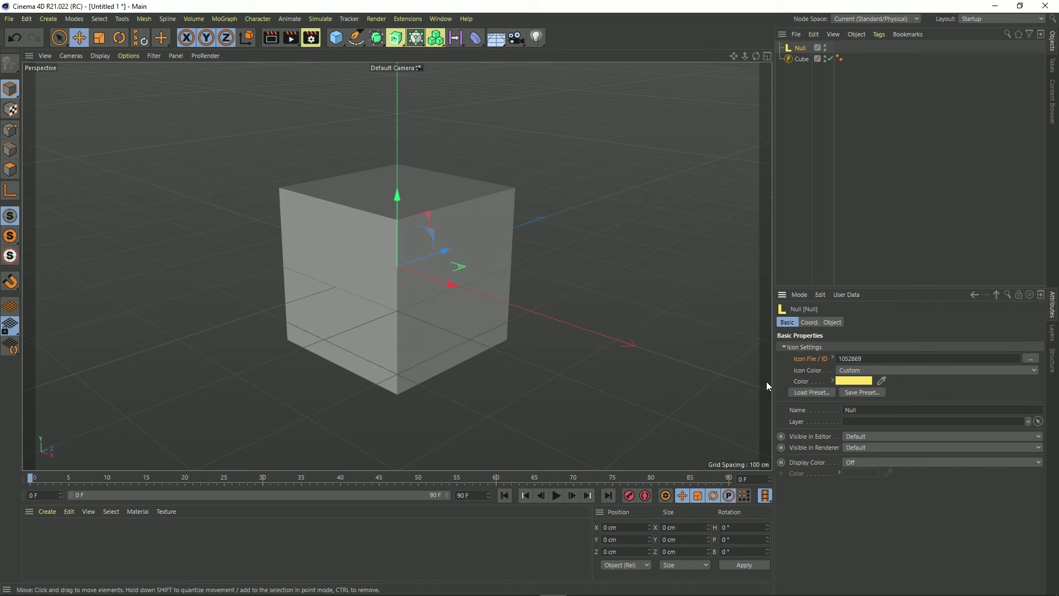
- Tint the Null's icon cyan at hue 186°, then deselect it to view the icons
left_click(851, 382)
left_click_drag(882, 380, 961, 414)
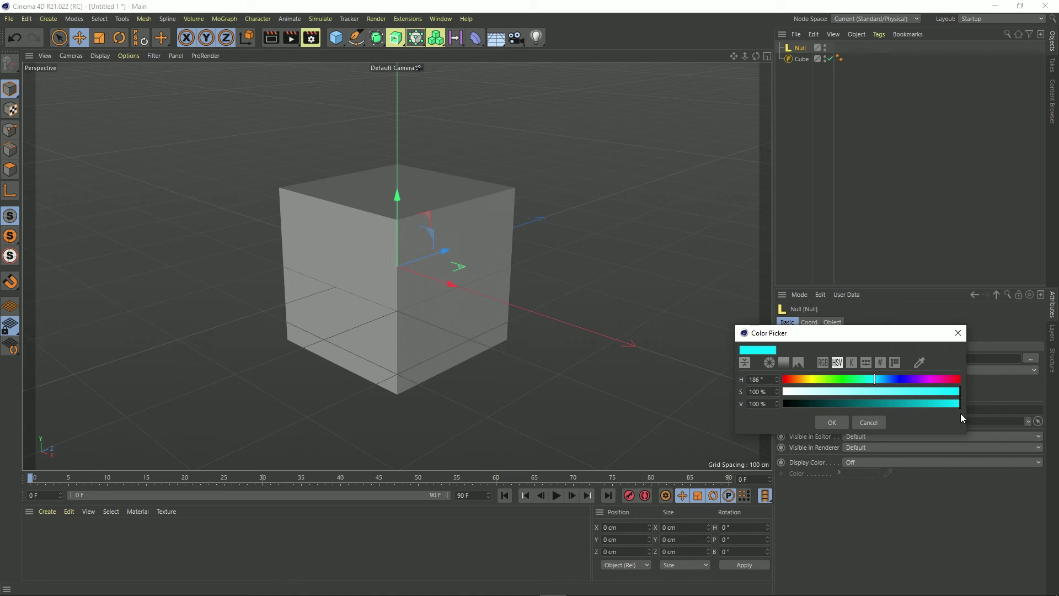
left_click(832, 420)
left_click(789, 134)
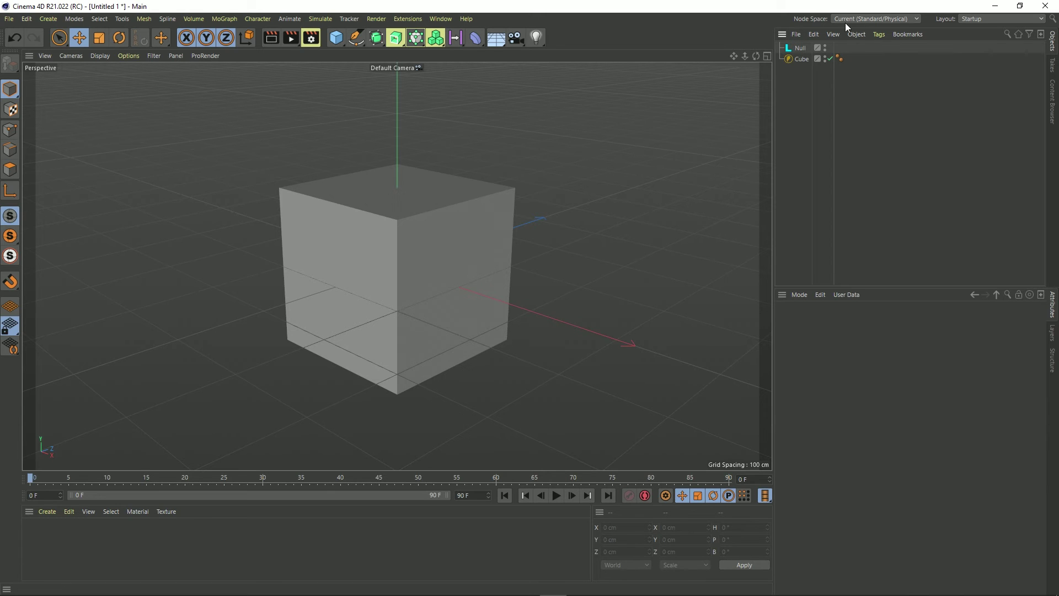
- Turn Show Custom Icons off and on twice, ending with custom icons visible
left_click(832, 35)
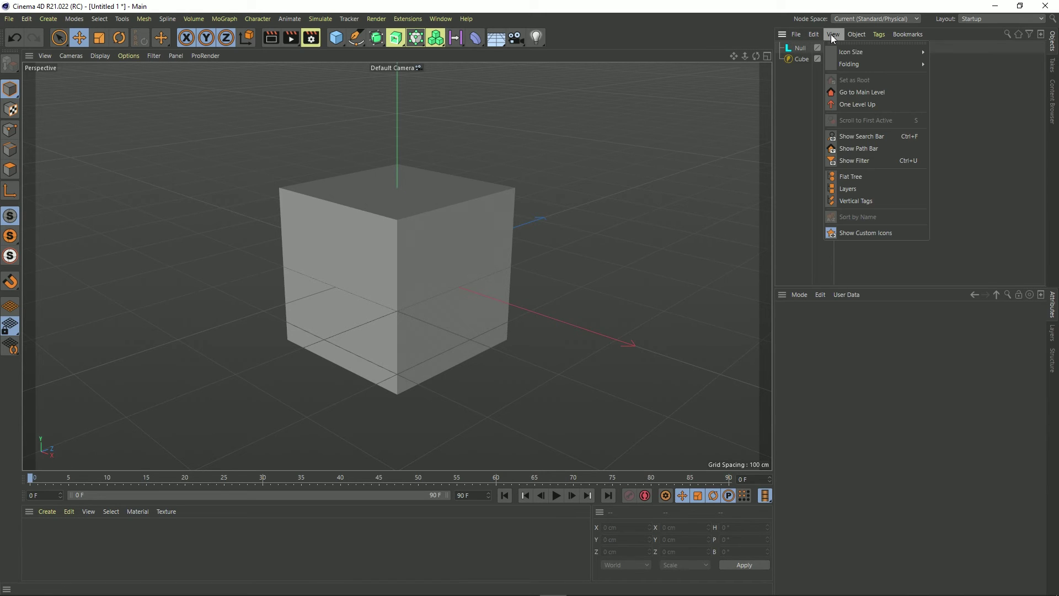
left_click(882, 232)
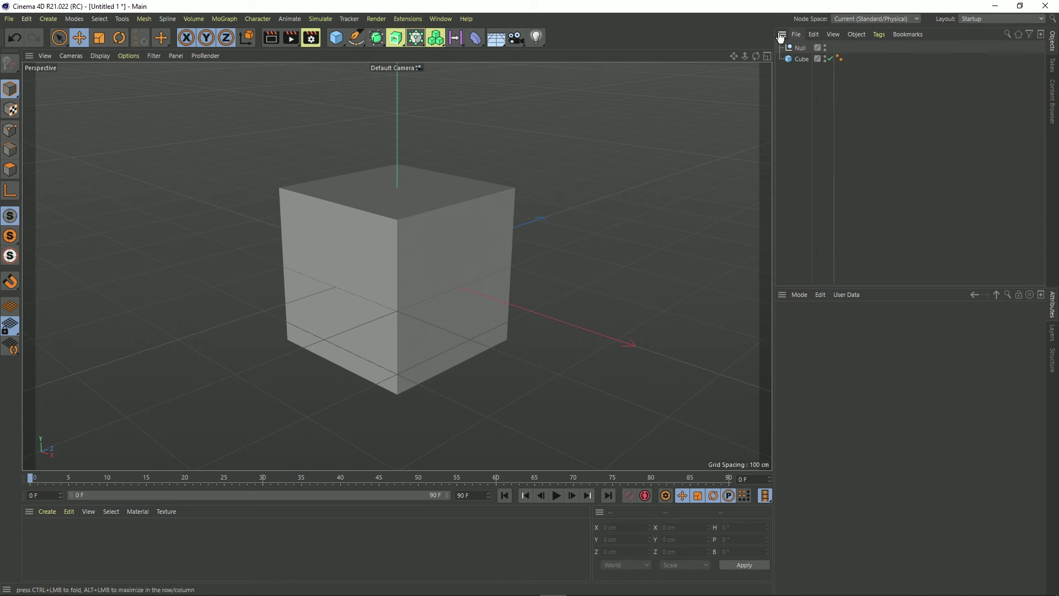
left_click(830, 35)
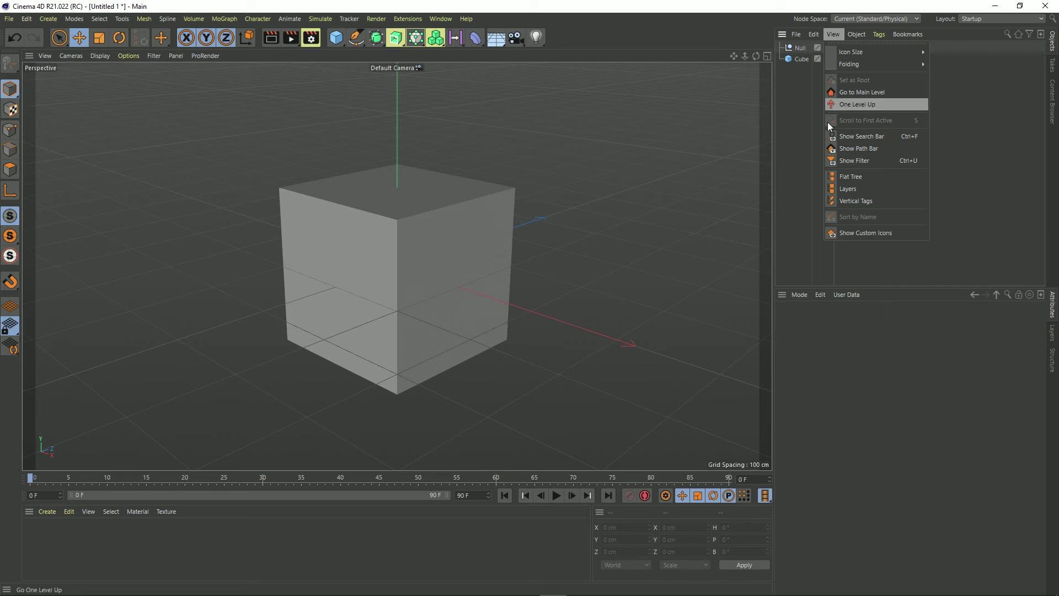
left_click(847, 231)
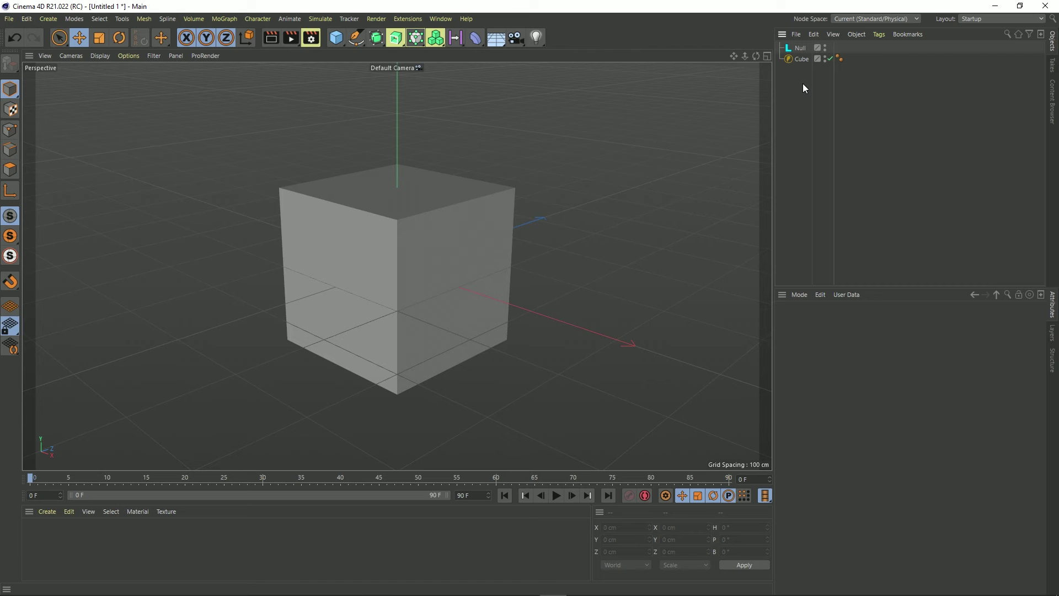
left_click(833, 34)
left_click(850, 231)
left_click(833, 35)
left_click(848, 231)
- Select the Cube in the object list
left_click(800, 58)
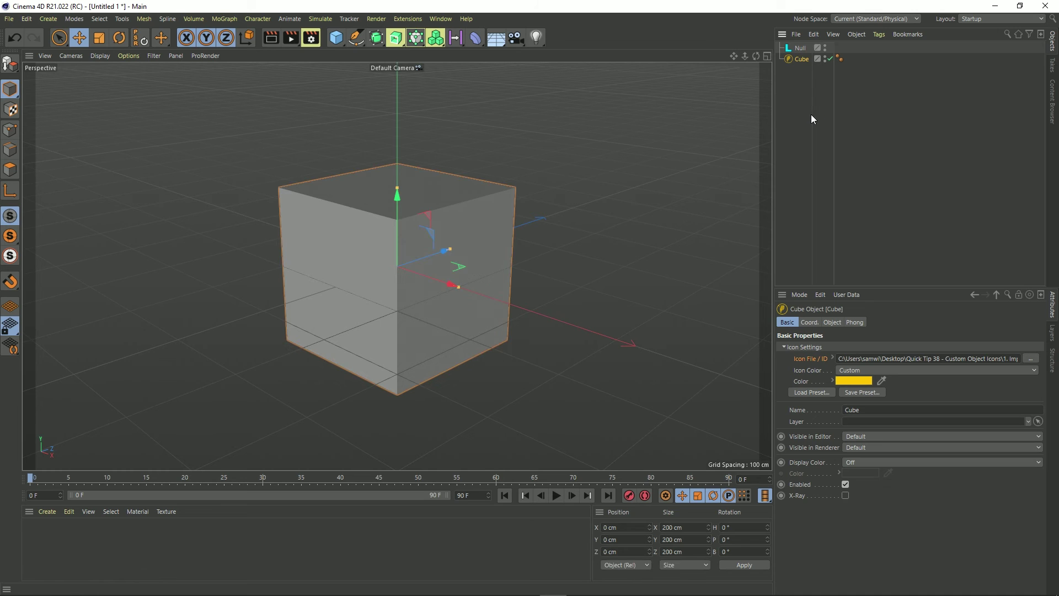
left_click(793, 121)
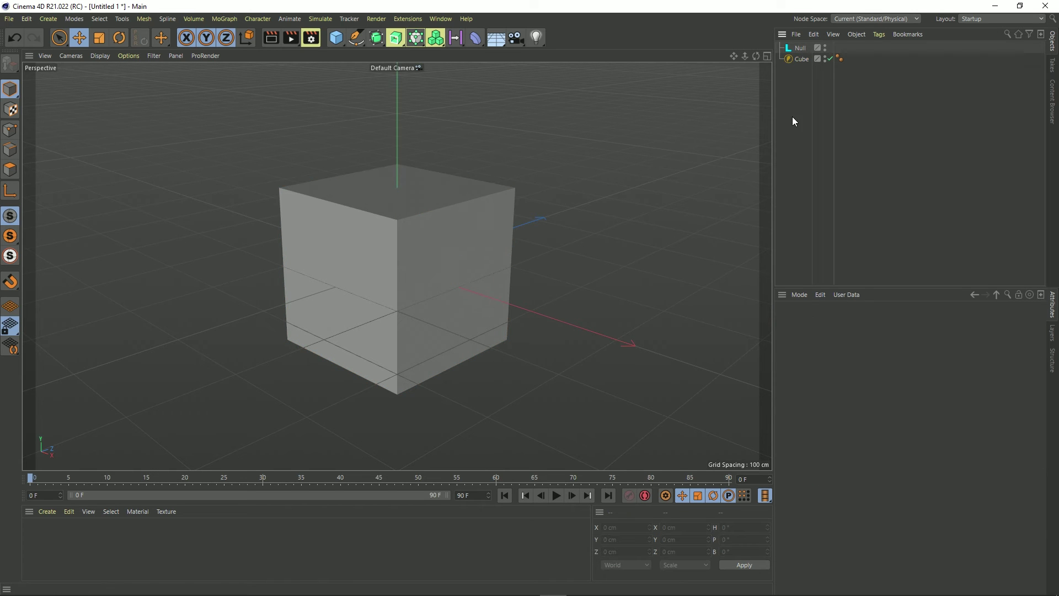
left_click(800, 60)
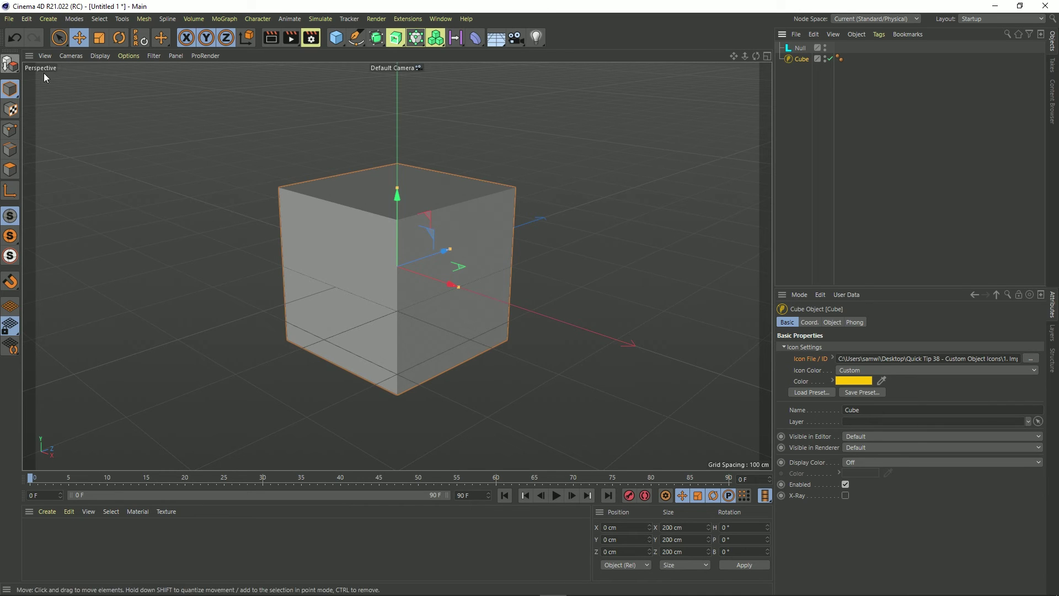
- Make the Cube editable and save its left and right faces as a Polygon Selection tag
left_click(12, 66)
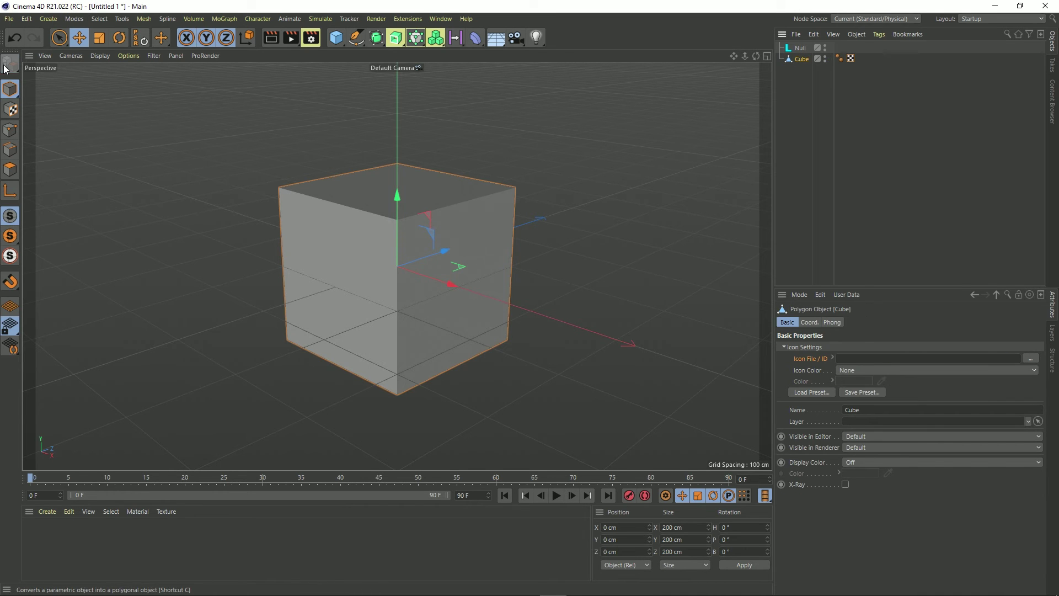
left_click(60, 38)
left_click(11, 169)
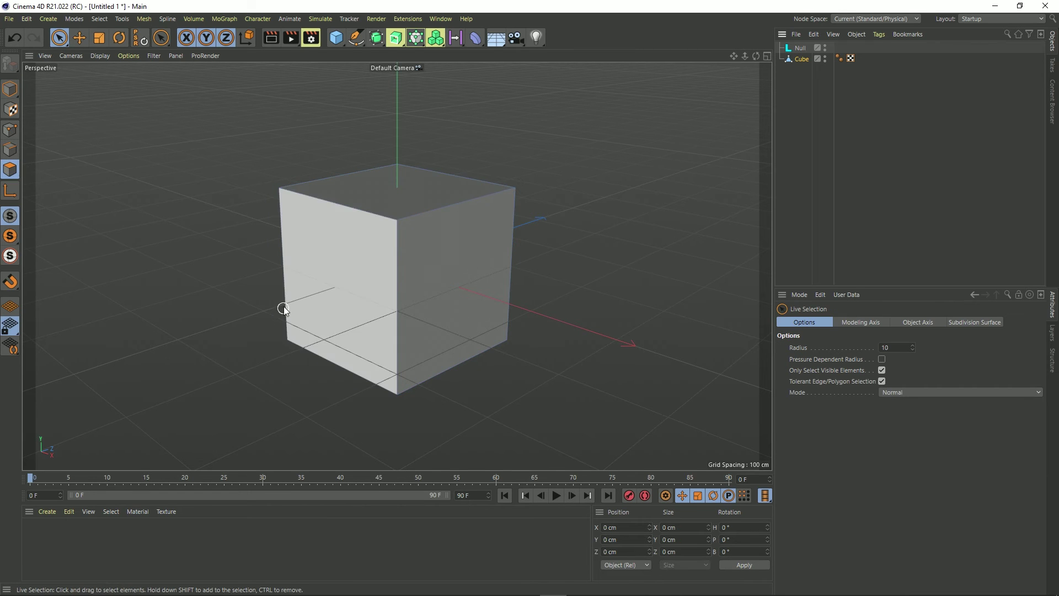
left_click_drag(323, 287, 414, 267)
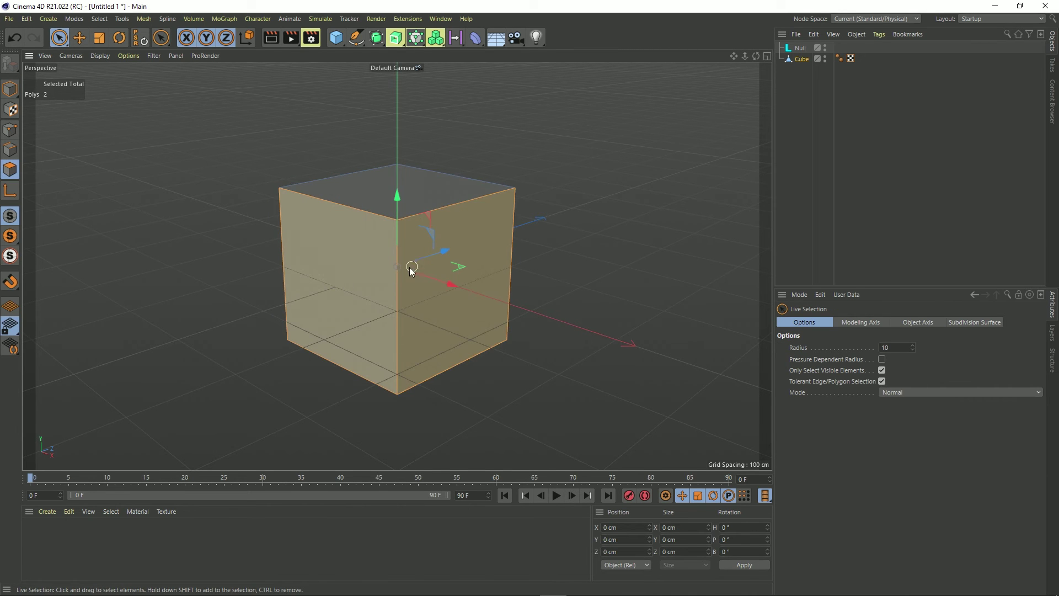
left_click(103, 20)
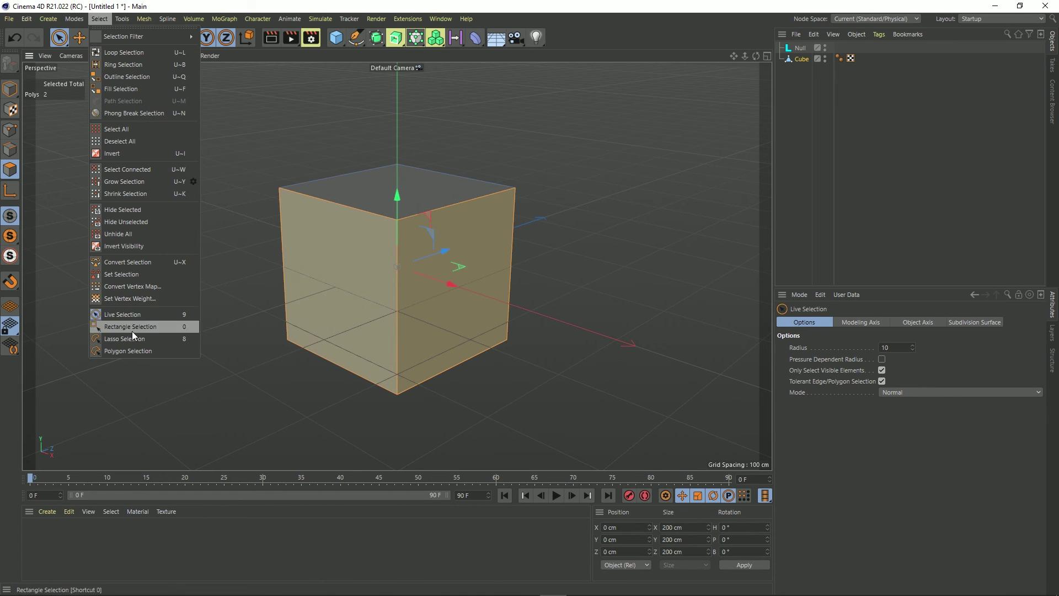
left_click(122, 275)
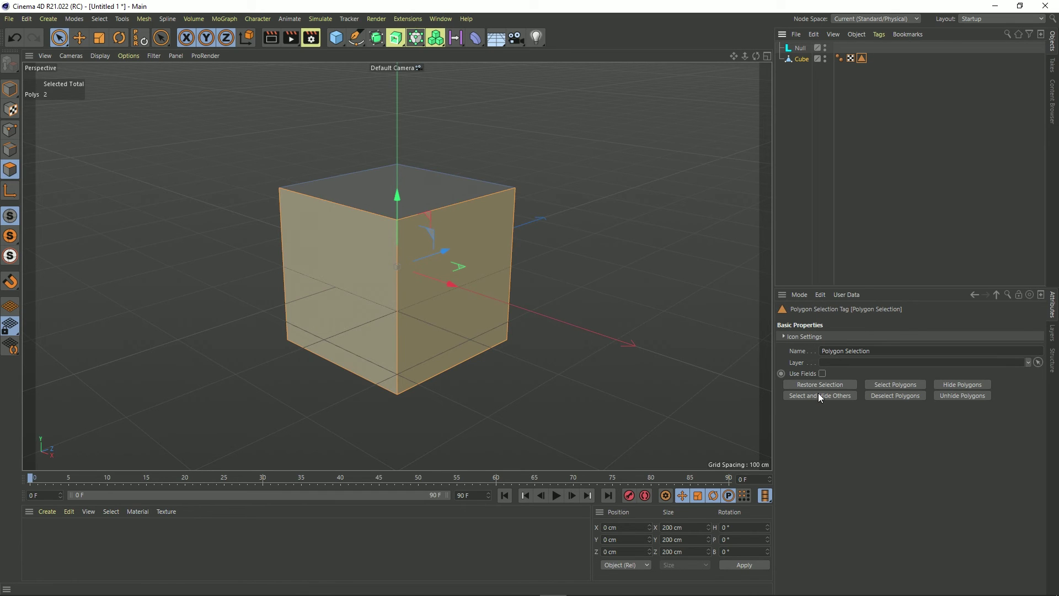
- Enable a custom icon colour on the selection tag and set it to green
left_click(802, 337)
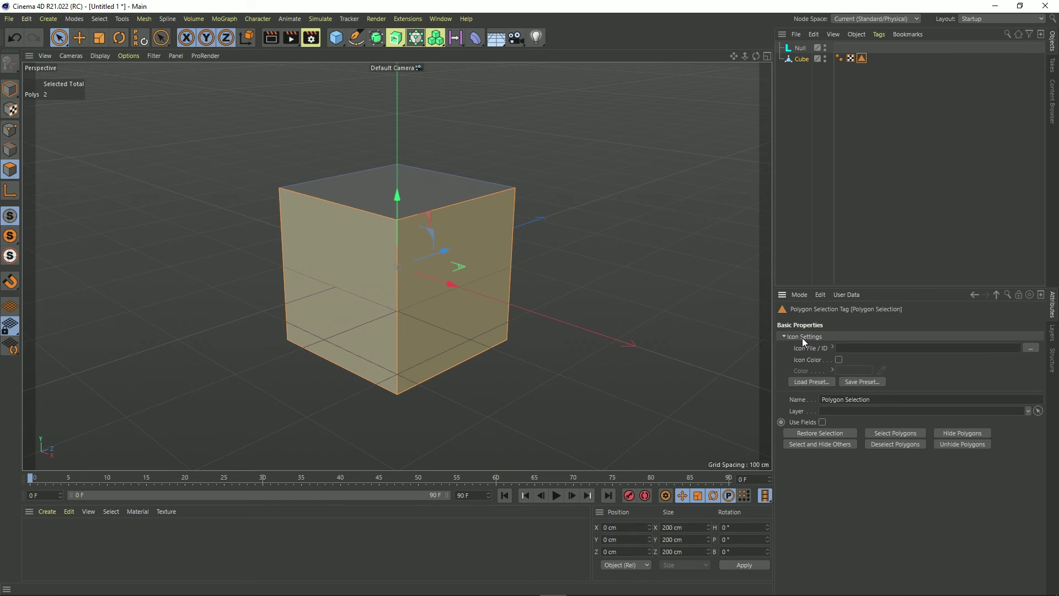
left_click(839, 360)
left_click(844, 369)
left_click_drag(856, 371, 833, 372)
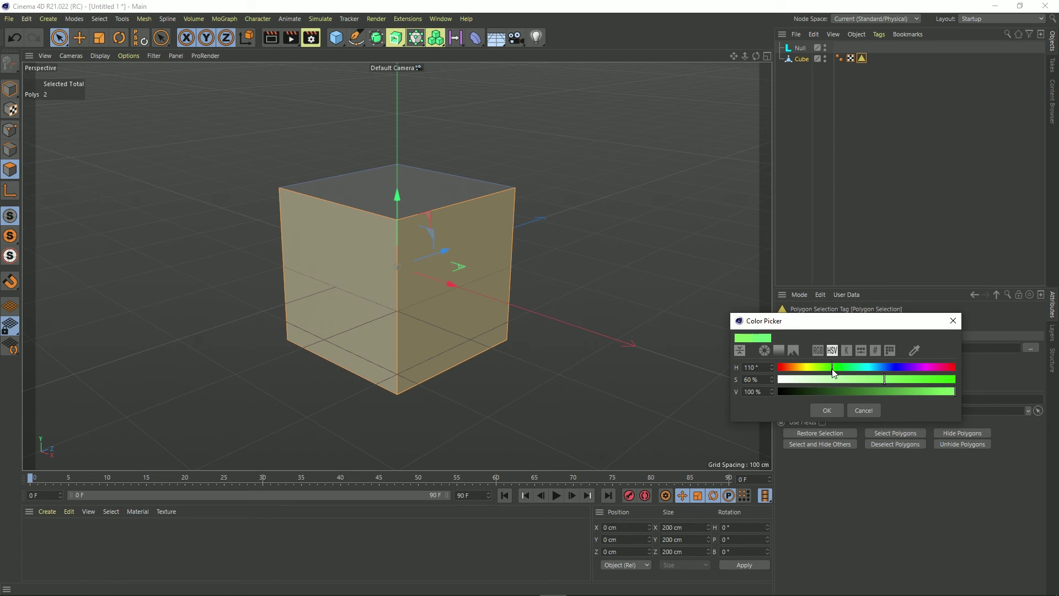
left_click(827, 410)
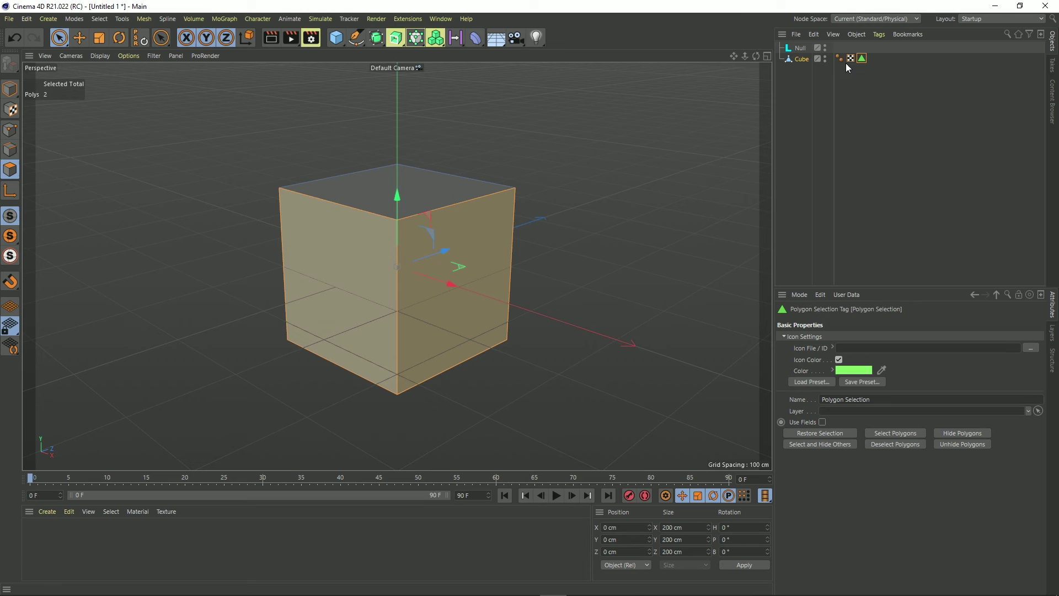
- Give the tag the Controller - Eye preset icon, then deselect everything
left_click(811, 381)
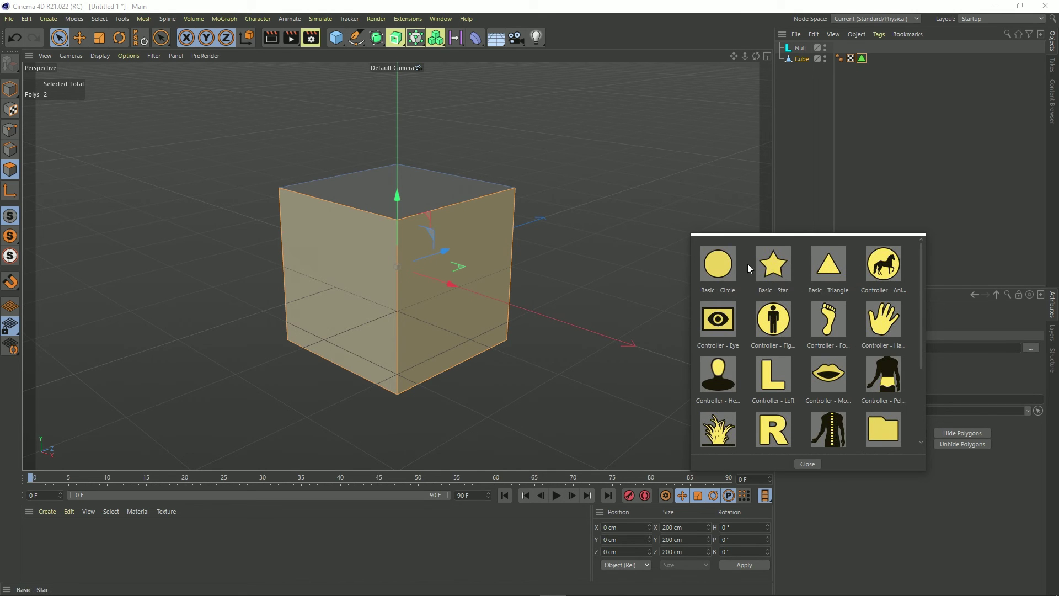
left_click(728, 320)
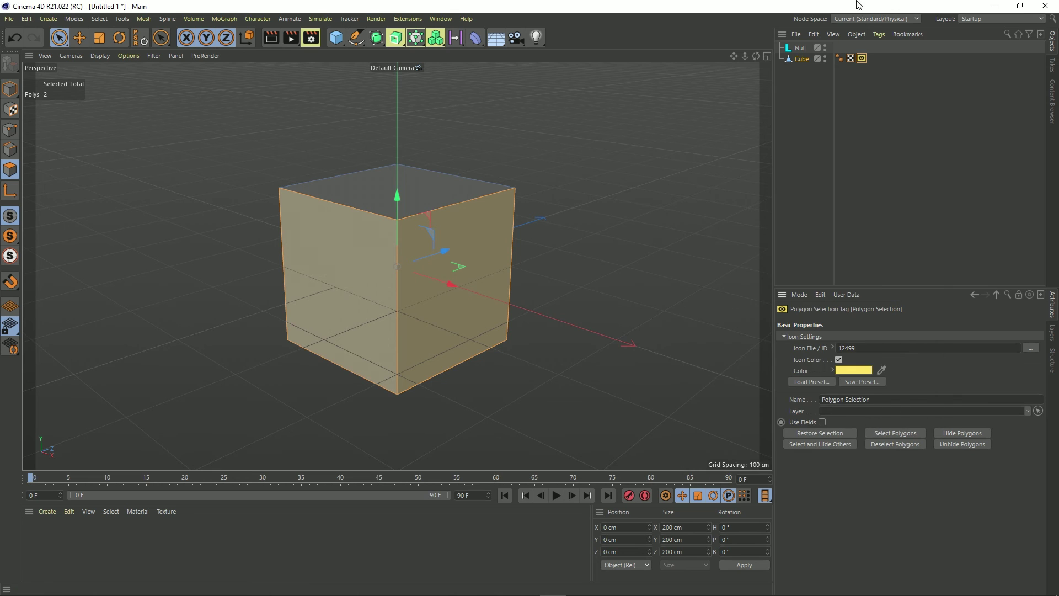
left_click(851, 69)
- Load Digital Meat Login Page Logo.png as the Cube's icon file
left_click(803, 60)
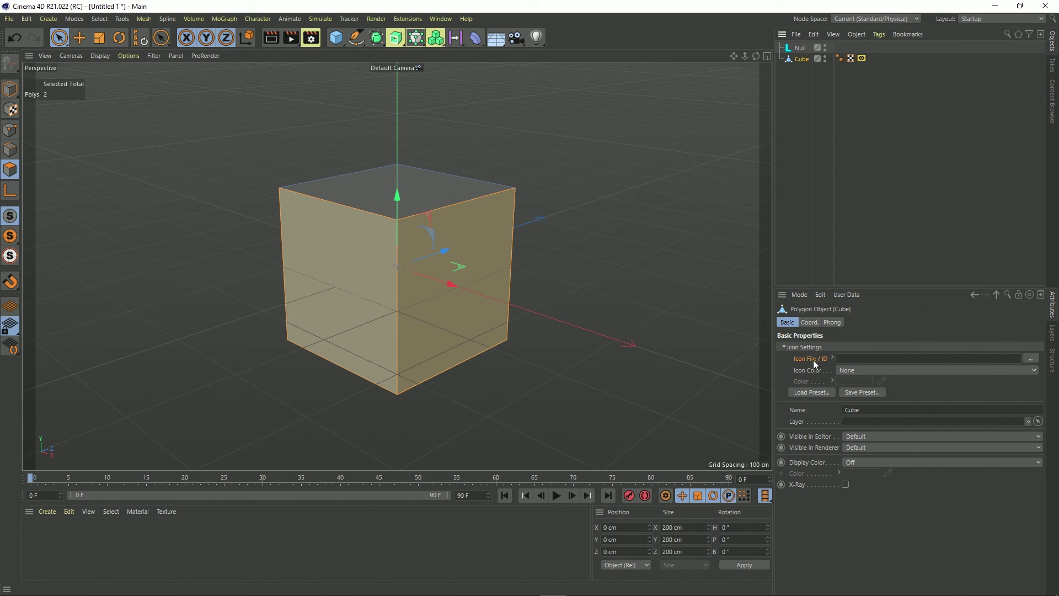
left_click(1029, 360)
left_click(200, 108)
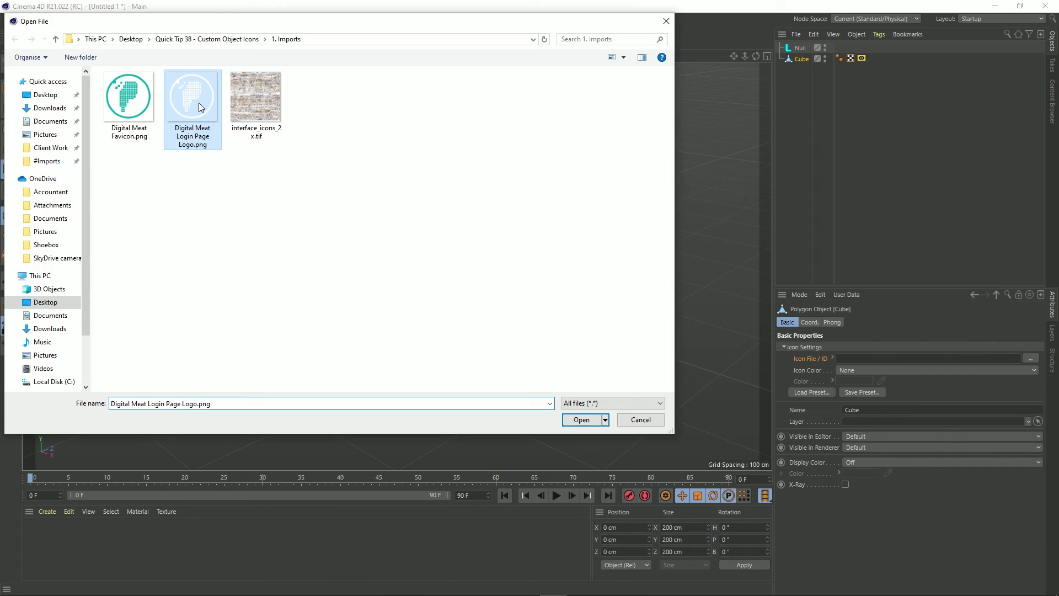
double_click(199, 108)
left_click(610, 350)
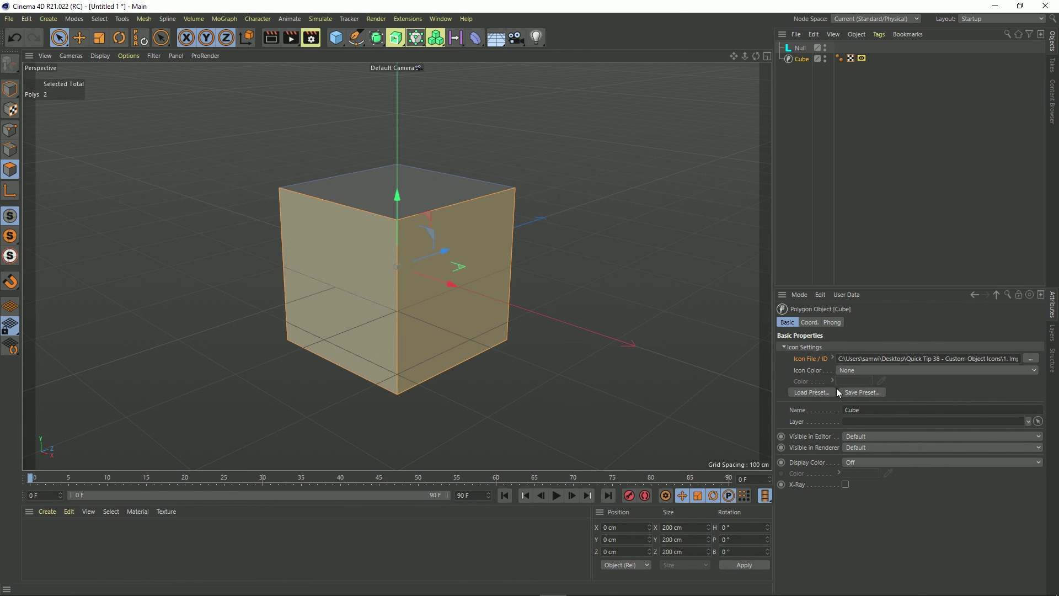
- Set the Cube's icon colour mode to Custom with a saturated bright green
left_click(842, 374)
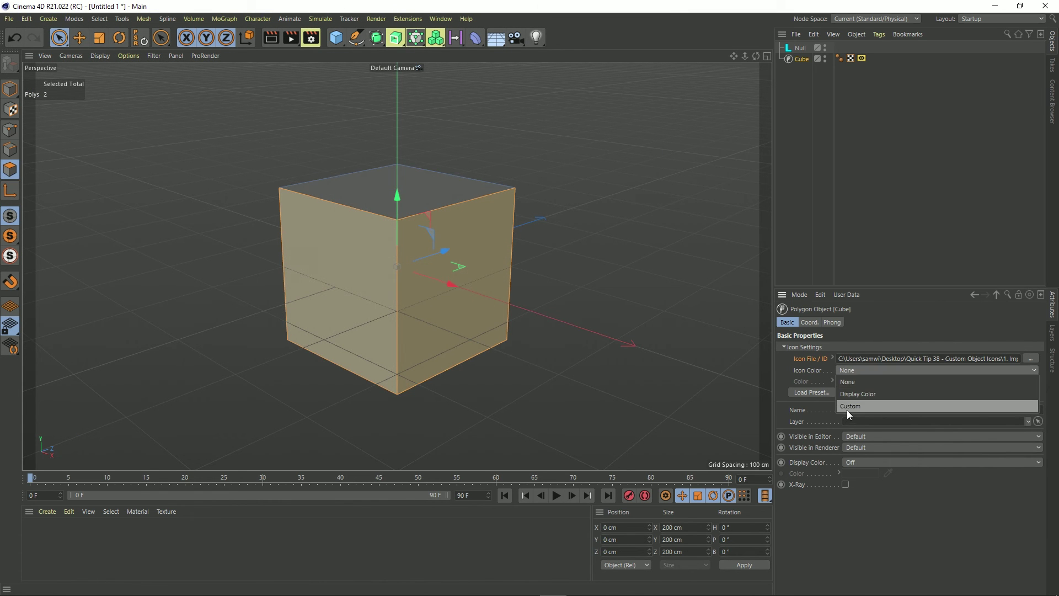
left_click(846, 409)
left_click(855, 380)
left_click(849, 377)
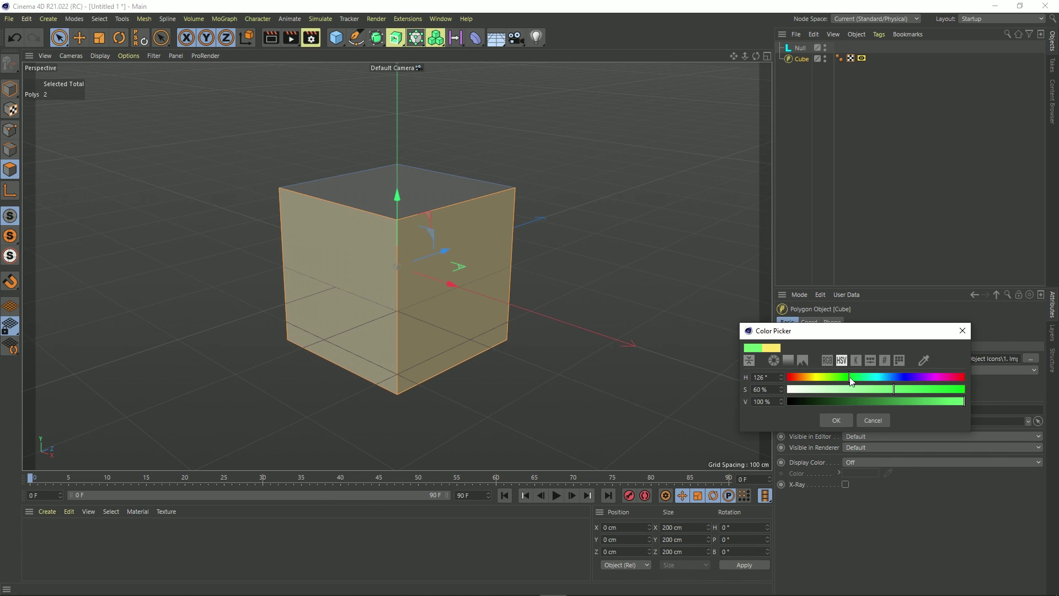
left_click_drag(861, 390, 982, 383)
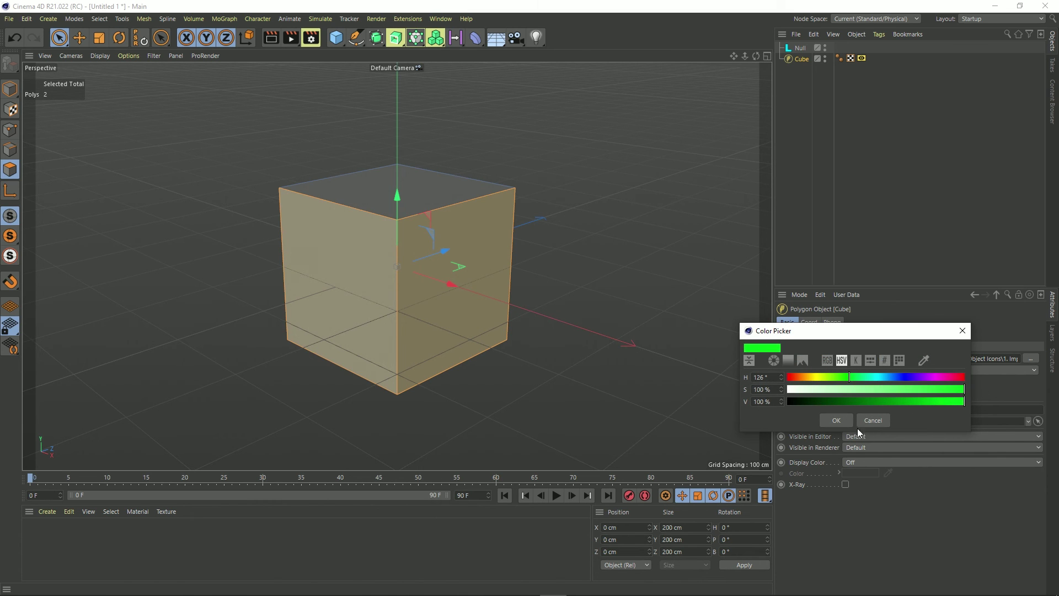
left_click(834, 422)
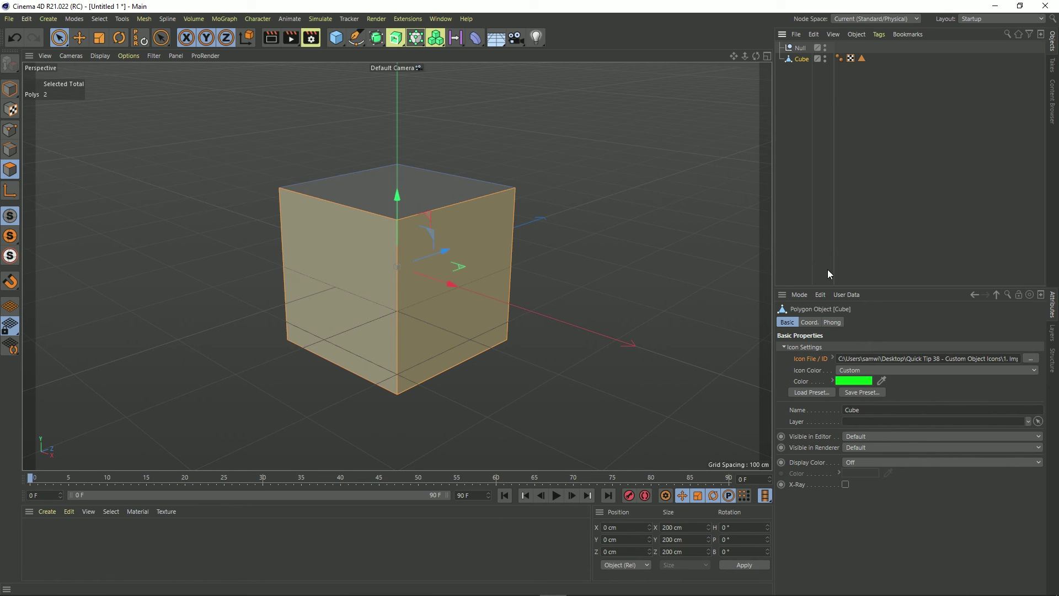
- Dismiss the preset icon popup and enable View > Show Custom Icons in the Object Manager
left_click(809, 391)
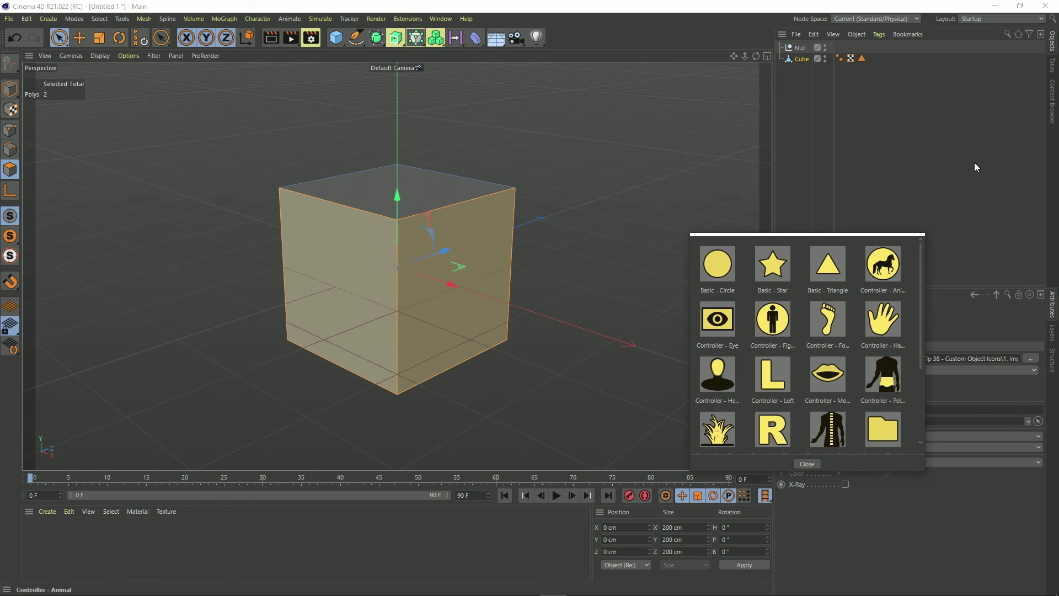
key("Escape")
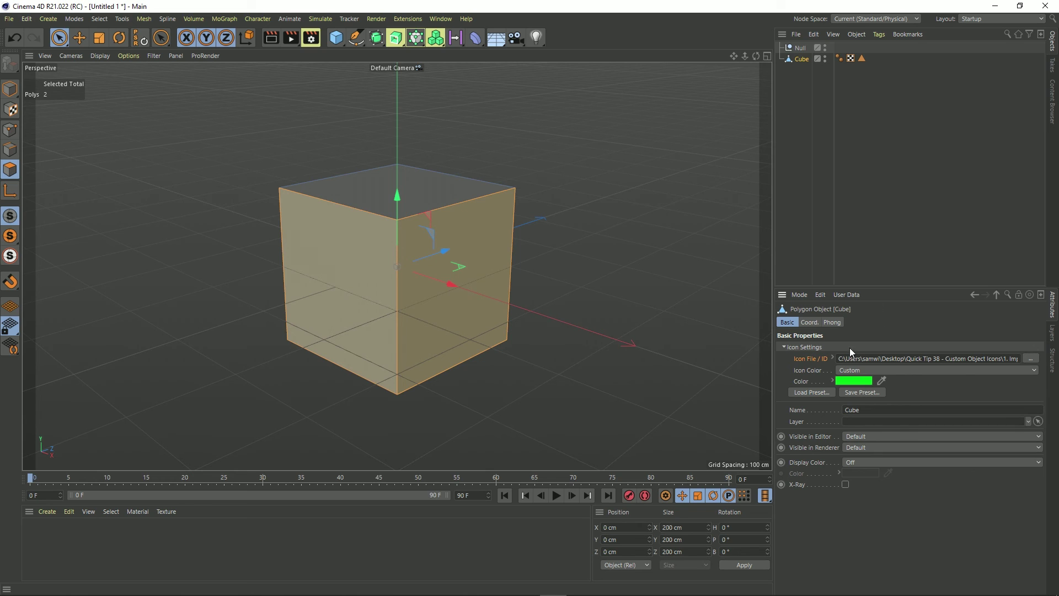
left_click(843, 357)
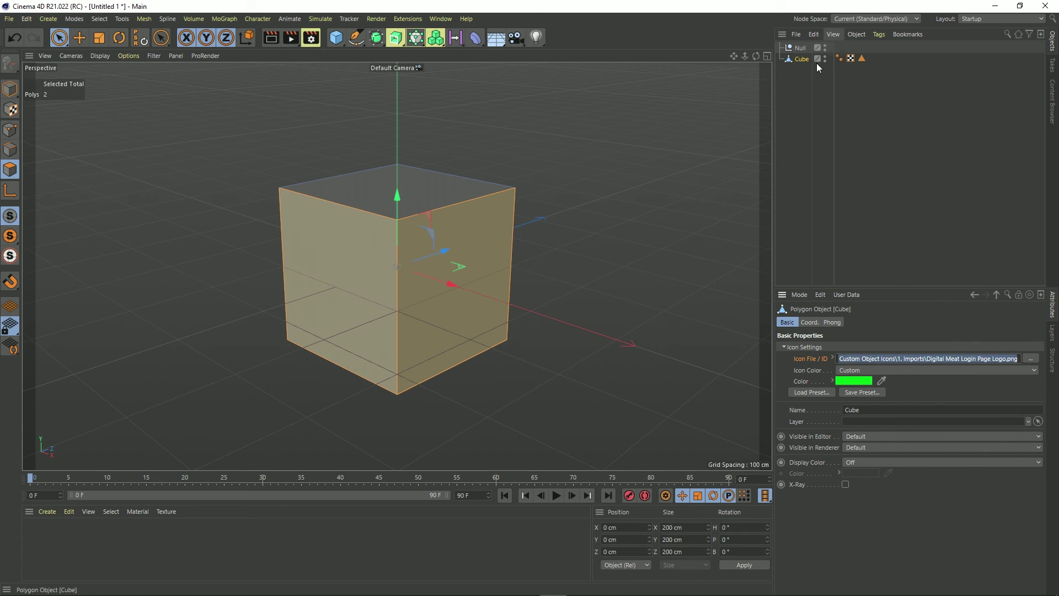
left_click(832, 35)
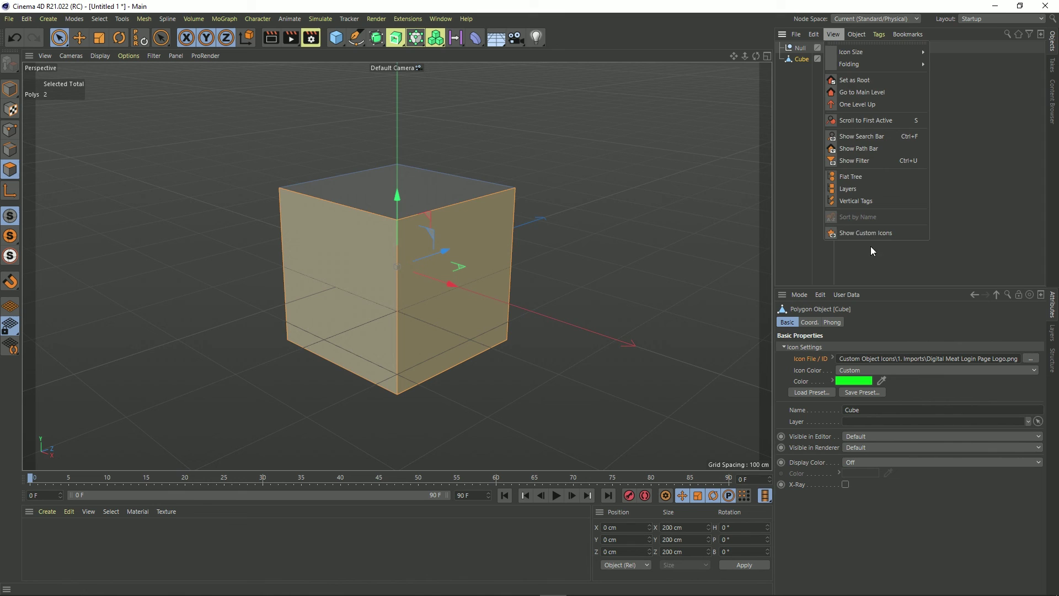
left_click(869, 233)
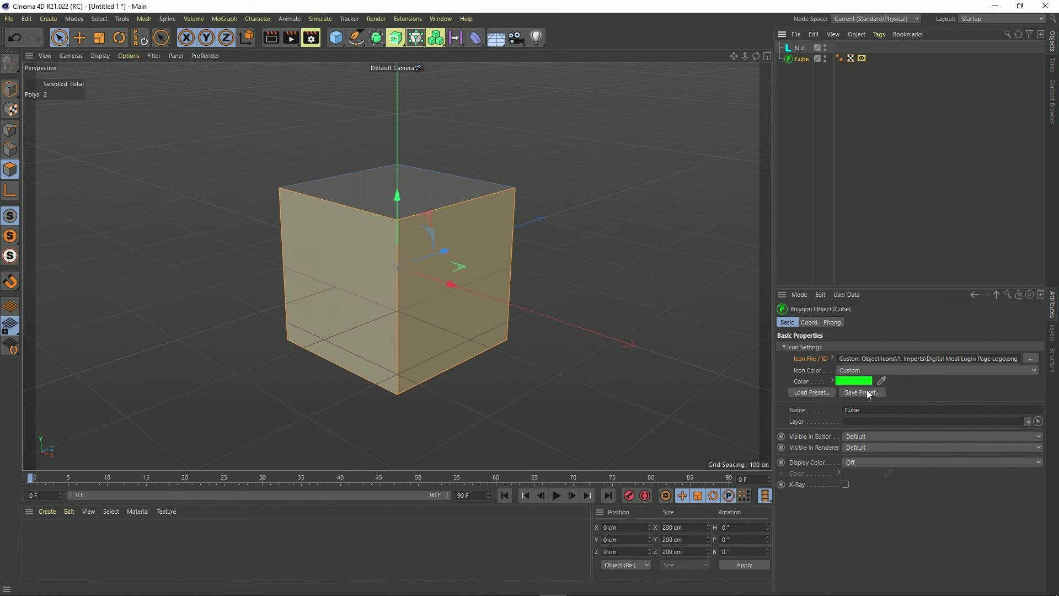
- Open the Content Browser, move it aside, and browse its Presets folder
left_click(439, 20)
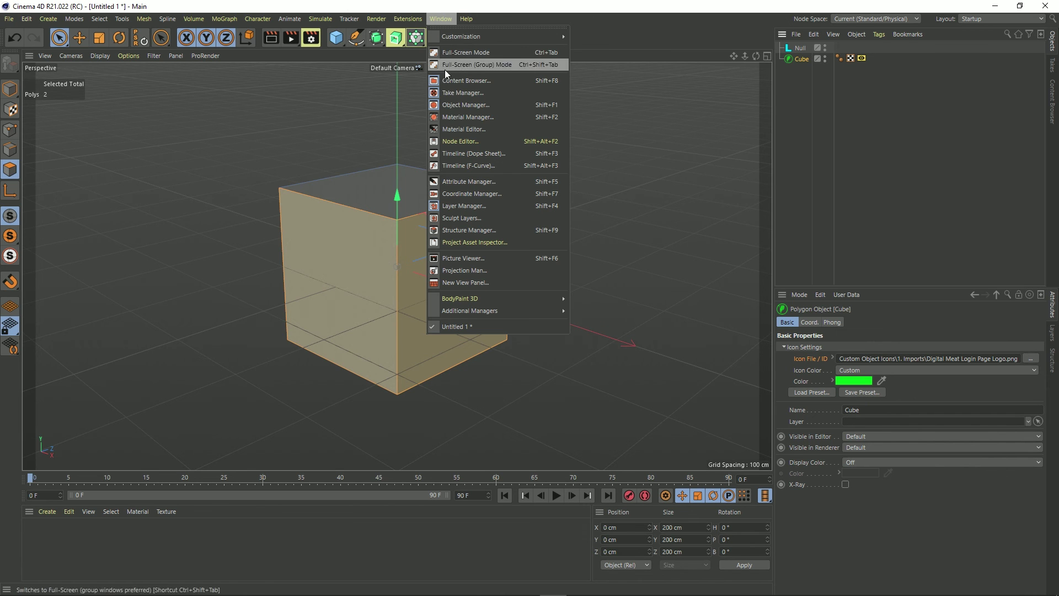
left_click(475, 81)
left_click_drag(517, 14, 622, 54)
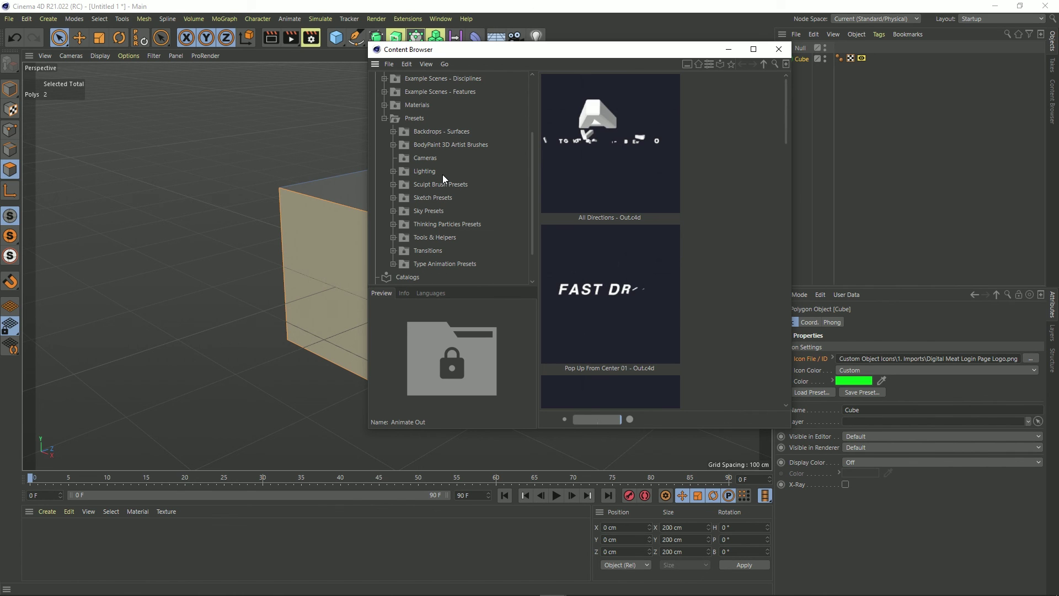
left_click(415, 119)
scroll(453, 193, "down", 3)
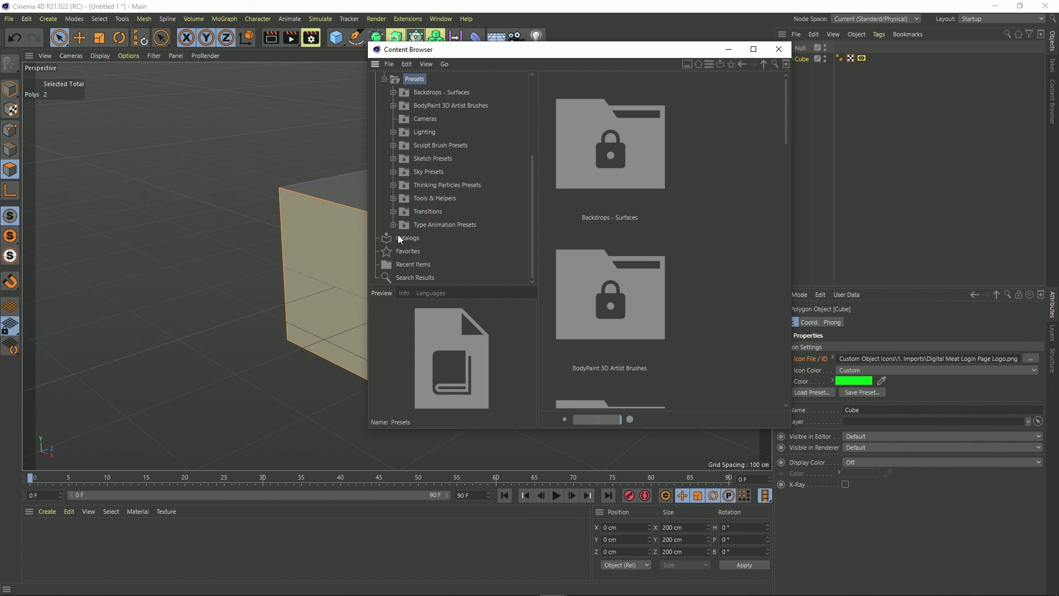
scroll(436, 198, "up", 5)
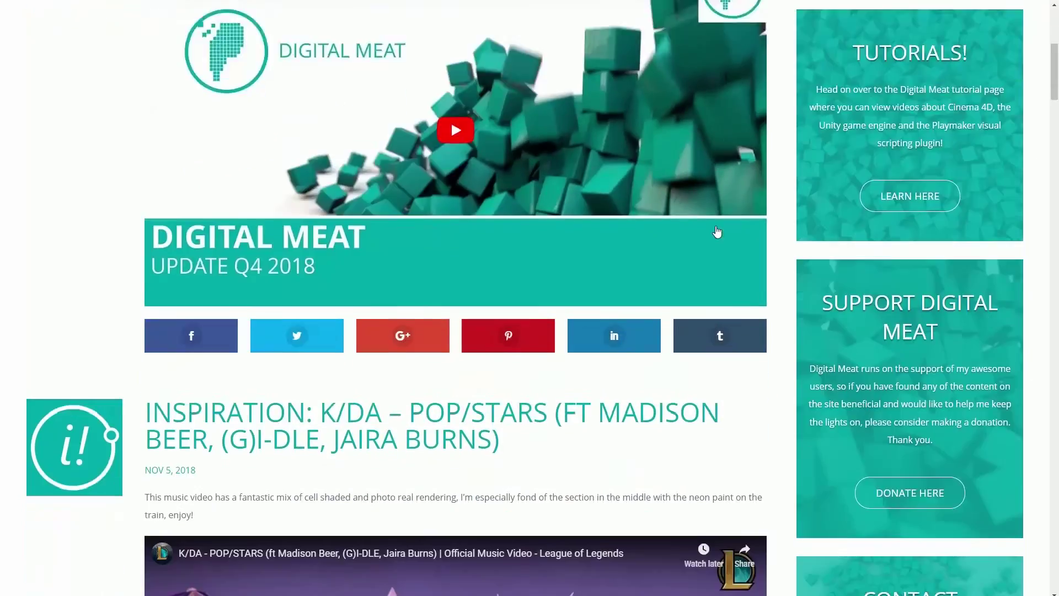
- Scroll down the Digital Meat support page to the donation form
scroll(709, 243, "down", 15)
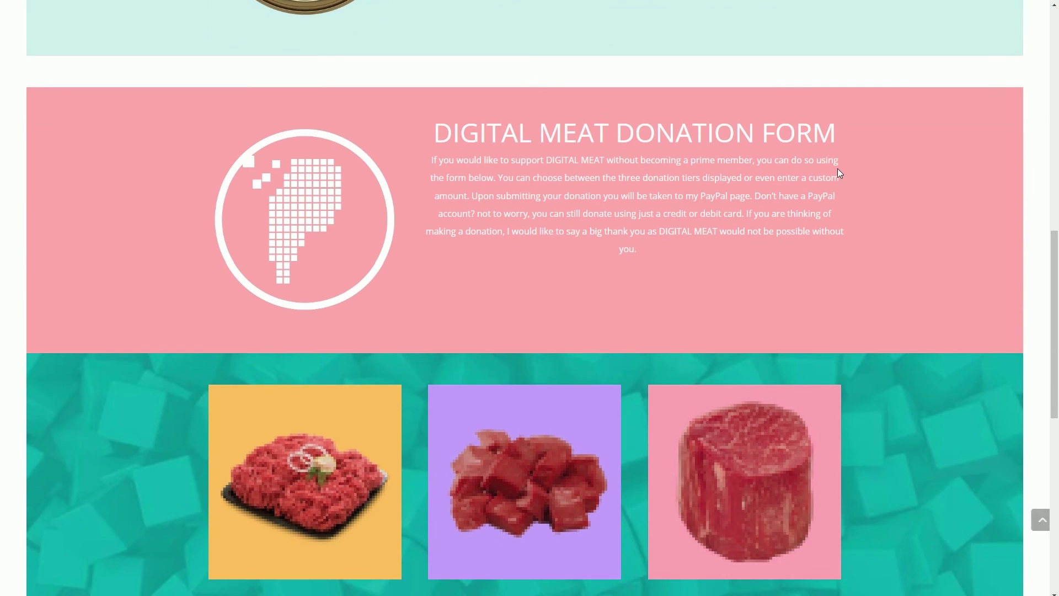
scroll(838, 169, "down", 7)
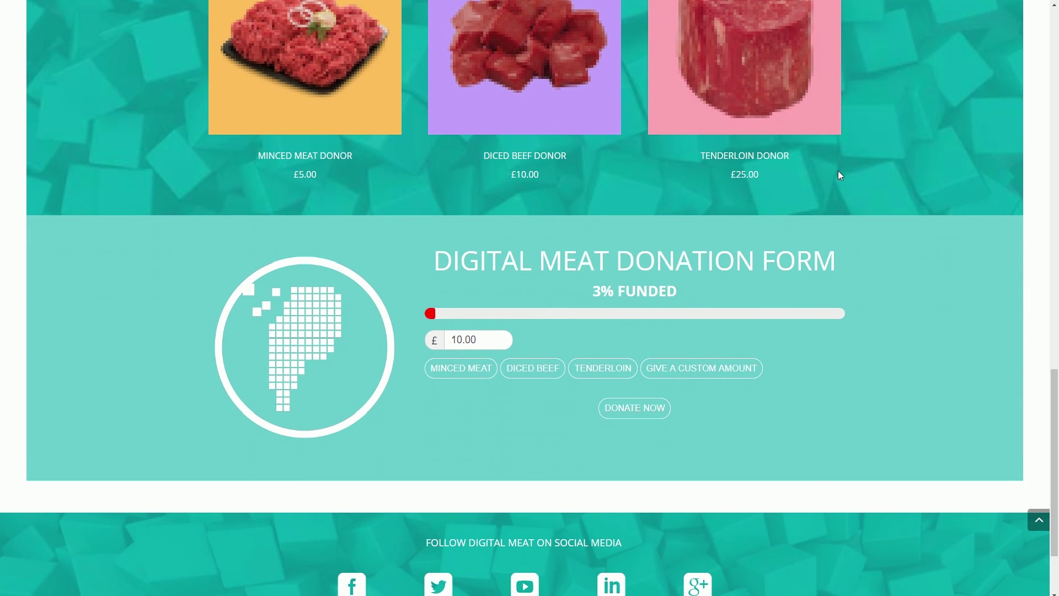